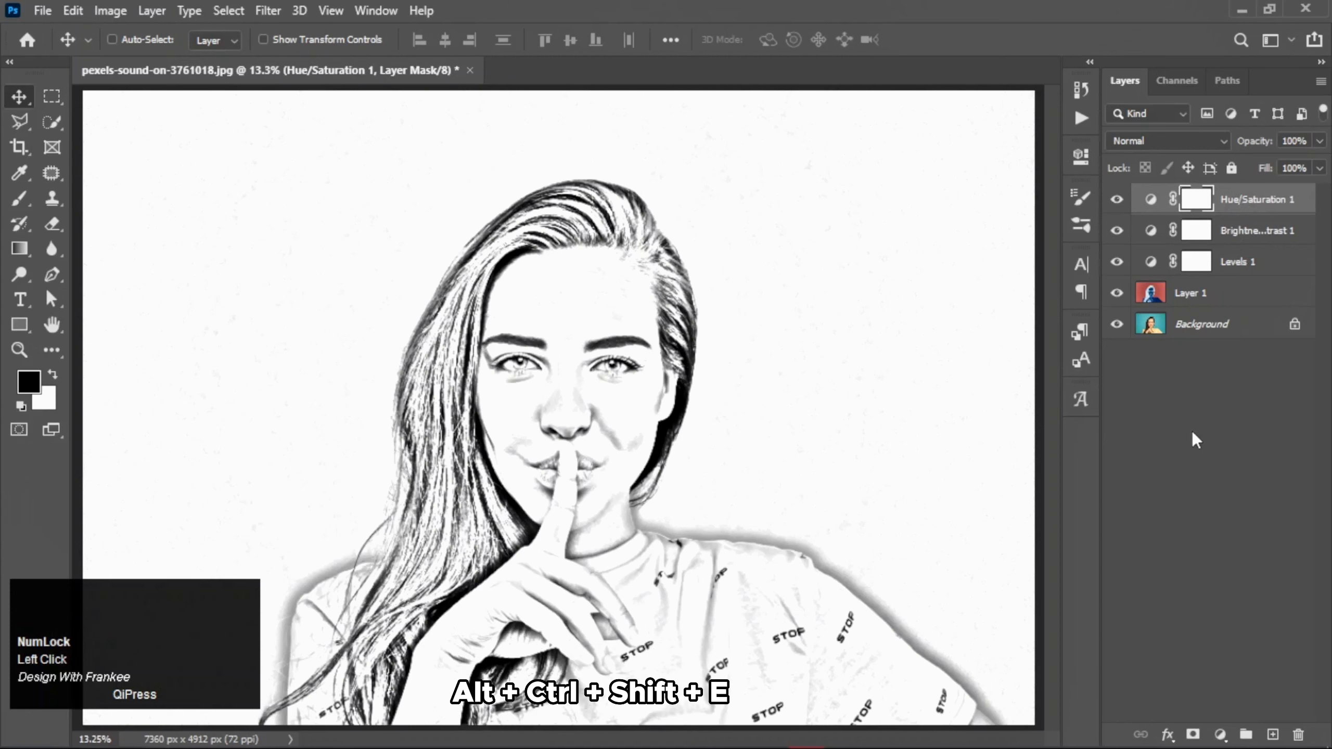
Stamp all visible layers into a new top layer and convert it to a smart object.
key("ctrl+shift+alt+e")
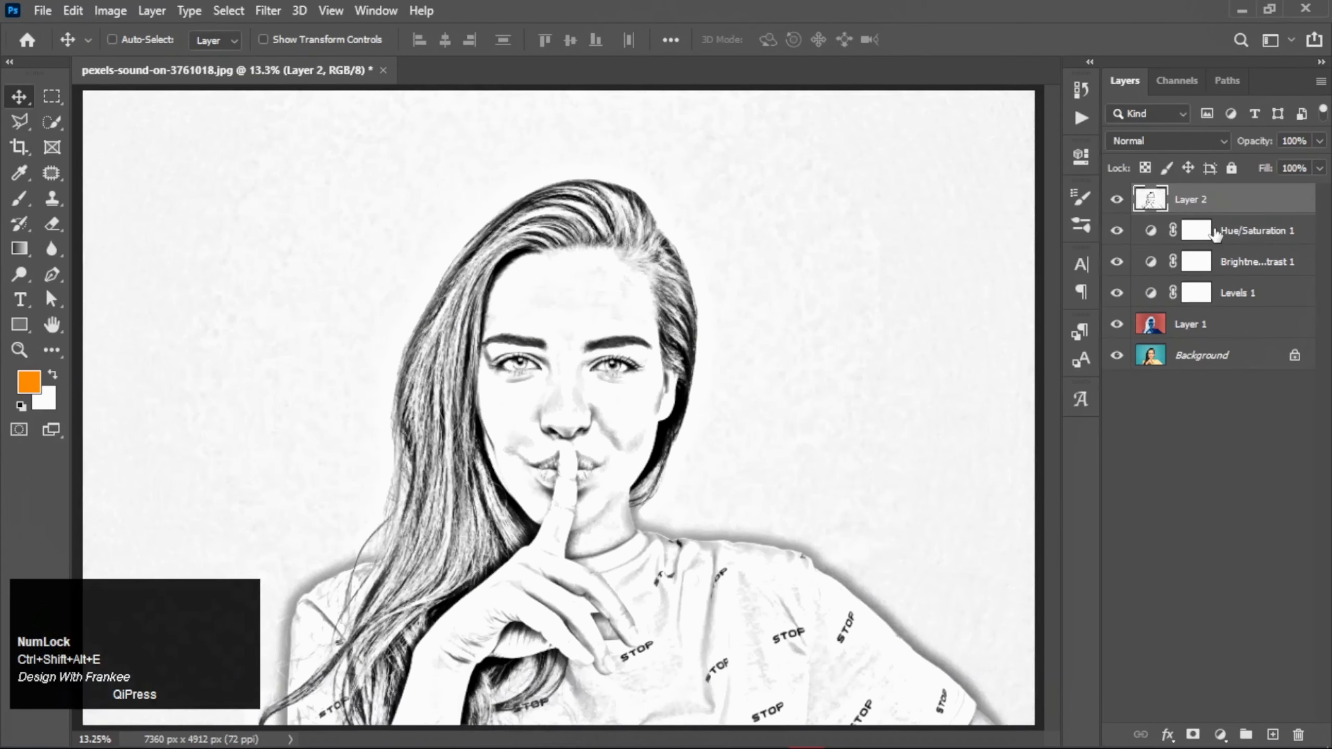
right_click(1220, 207)
left_click(1034, 270)
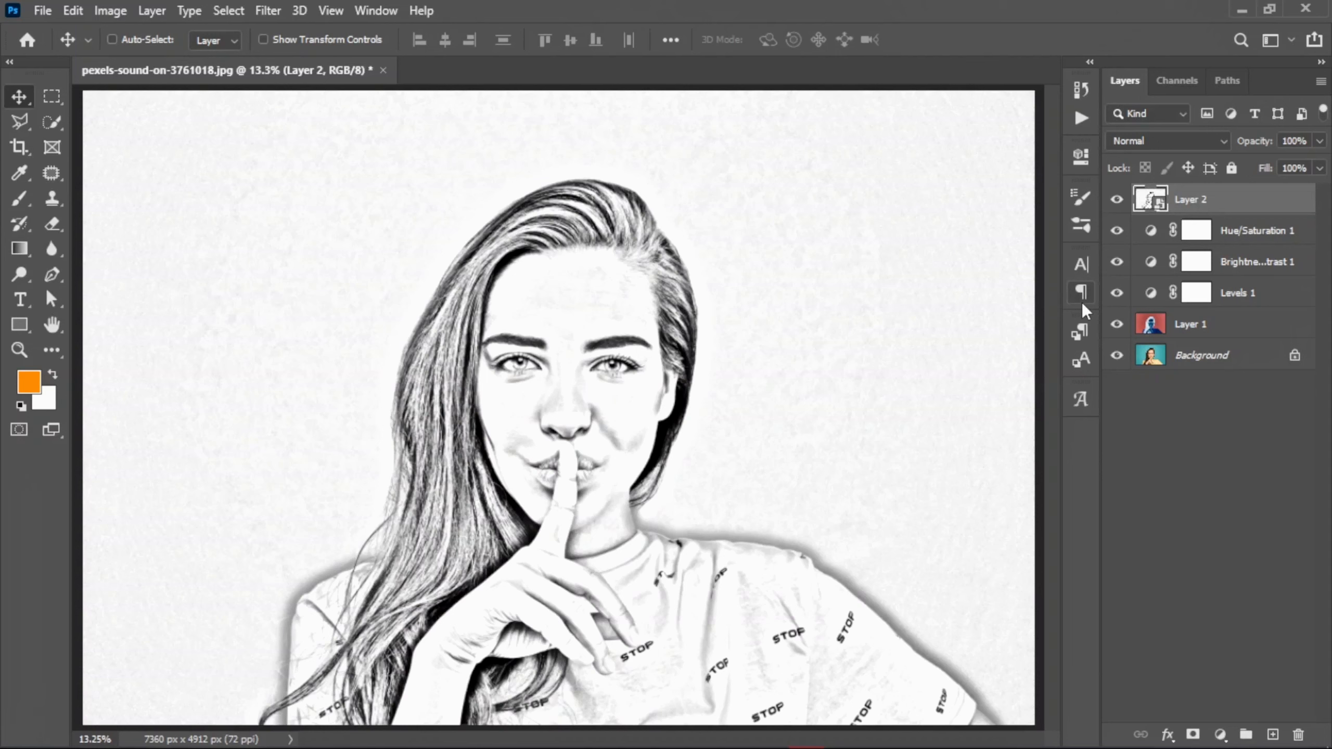
Start the Add Noise filter on the stamped smart object with Gaussian distribution and Monochromatic turned off.
left_click(267, 12)
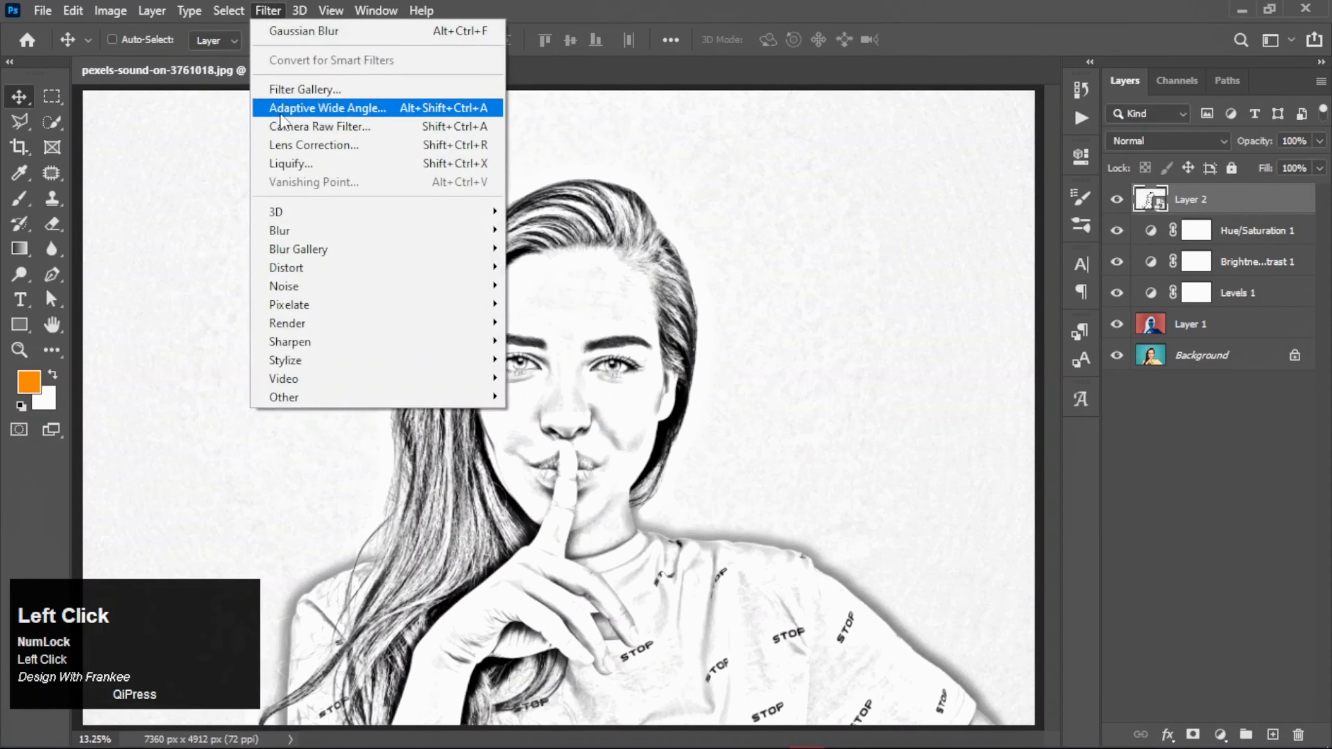
left_click(296, 288)
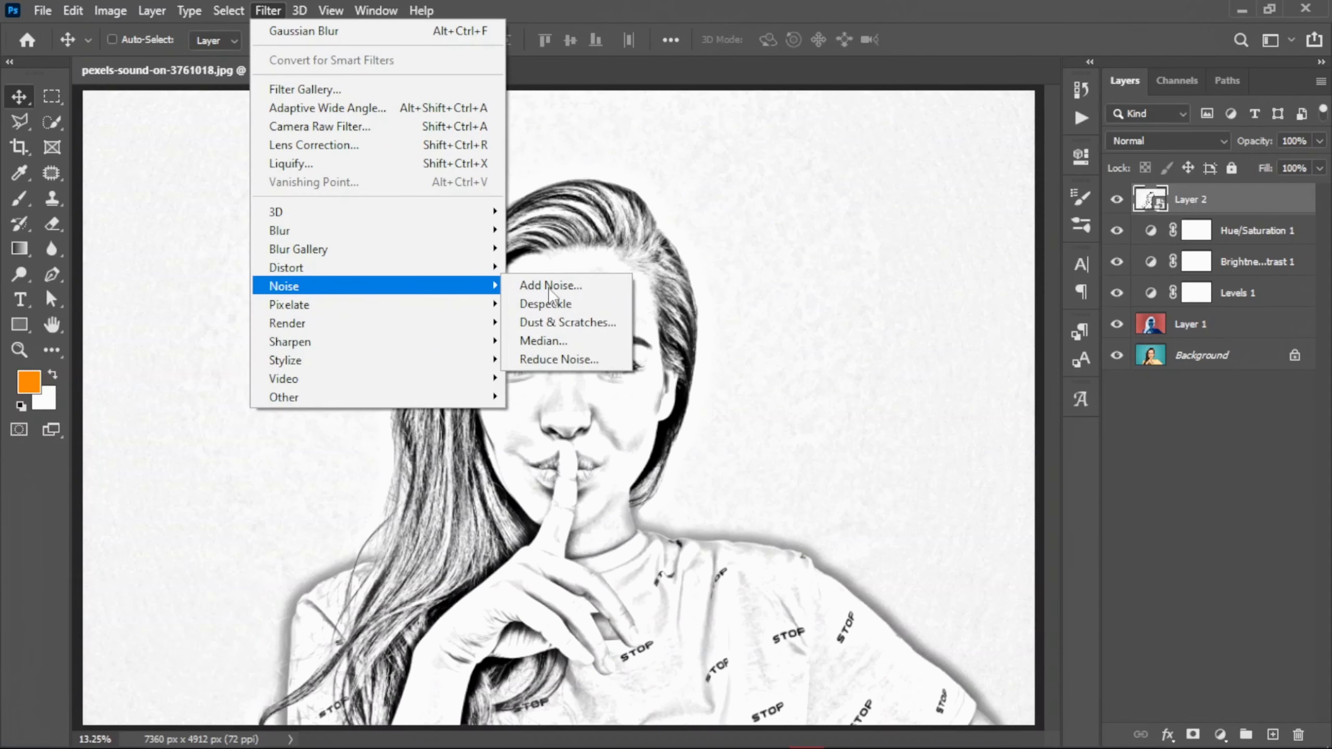
left_click(582, 288)
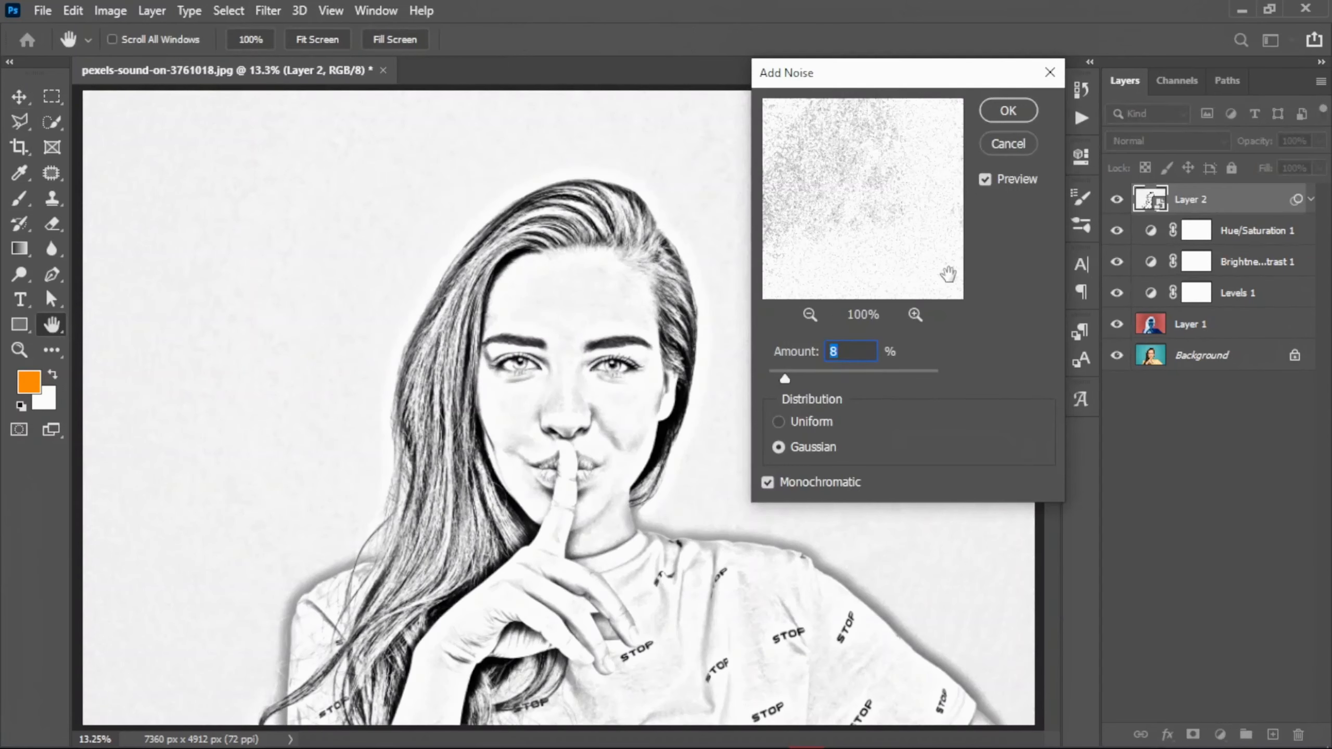
left_click(563, 410)
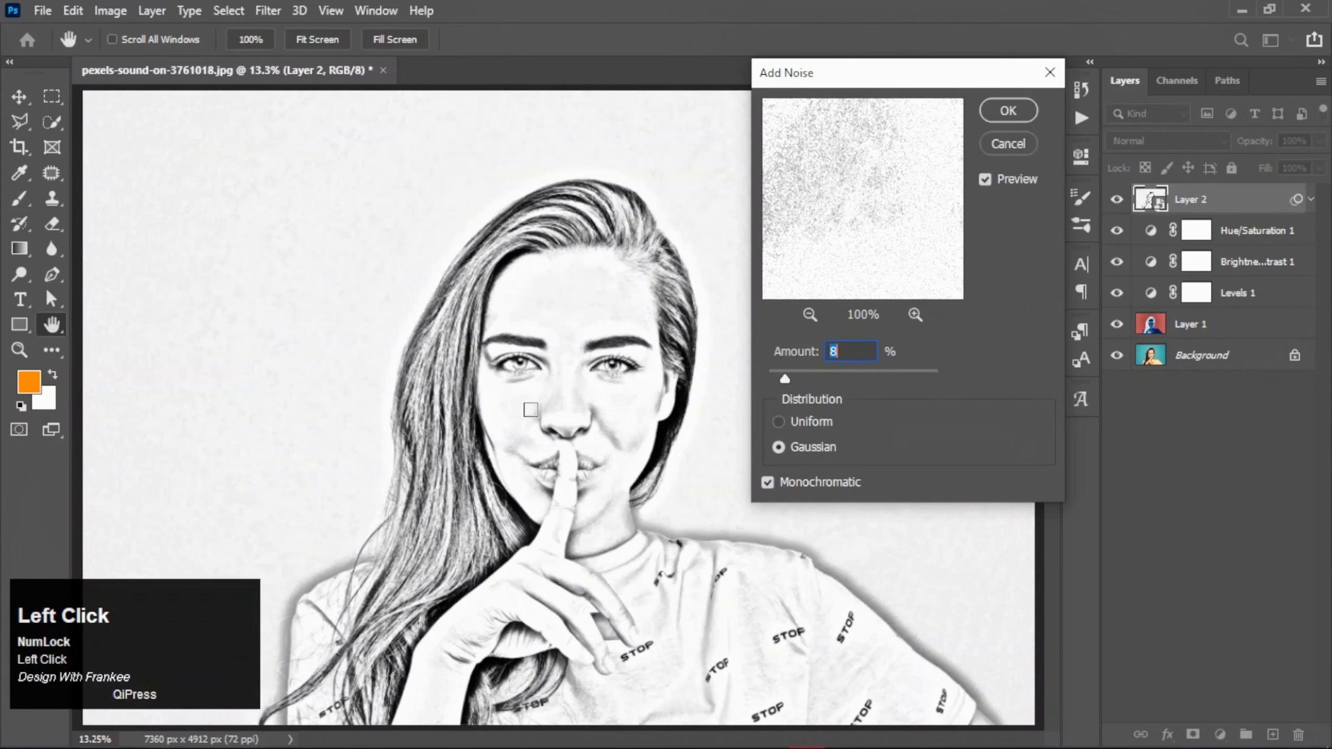
left_click(531, 410)
left_click(781, 421)
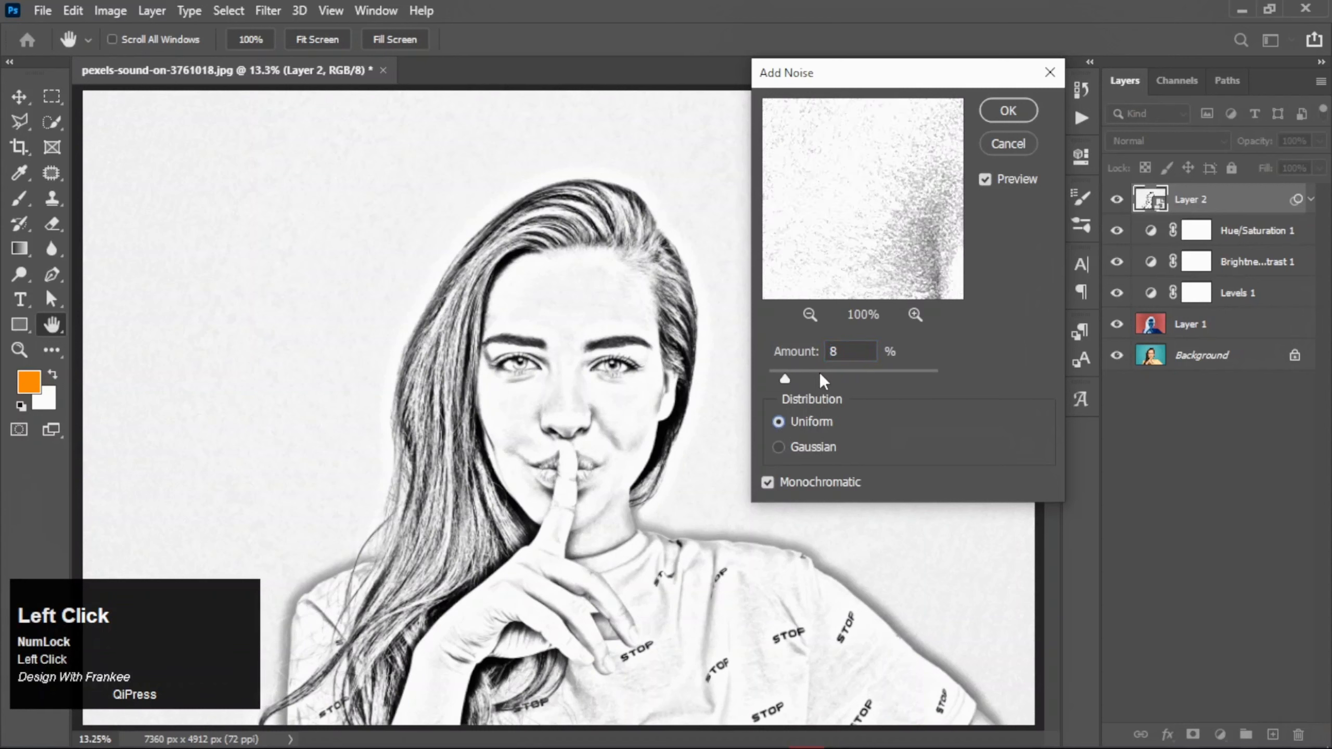
left_click(780, 449)
left_click(768, 483)
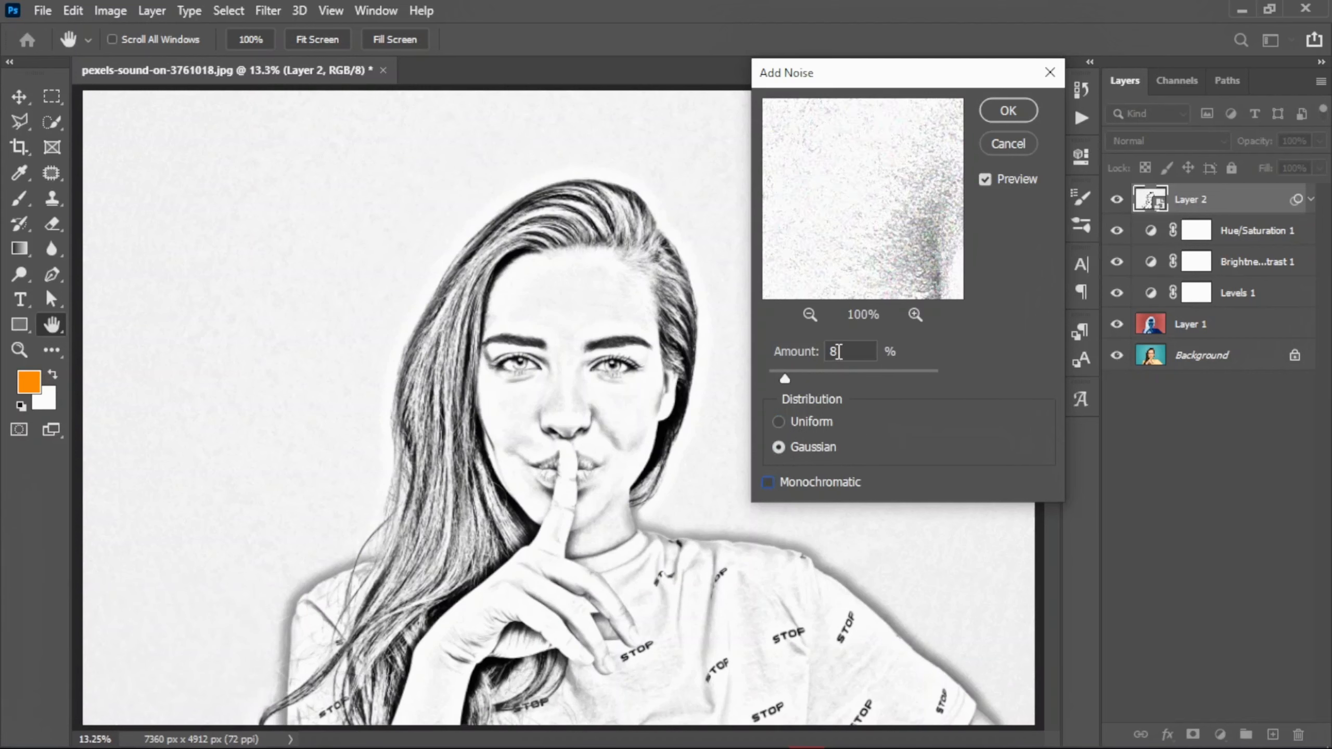
Set the noise amount to 9%, preview it on the face, and apply the filter.
left_click_drag(789, 382, 787, 381)
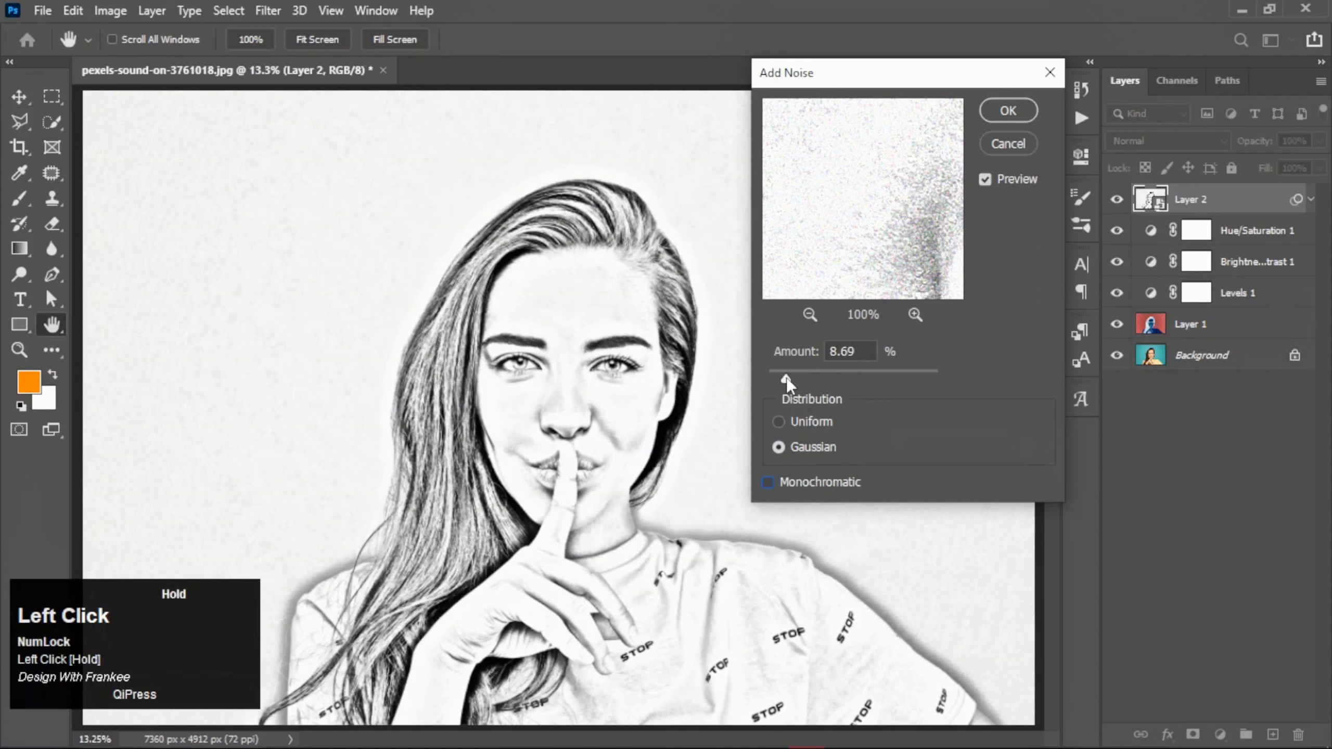
left_click_drag(859, 347, 810, 352)
type("9")
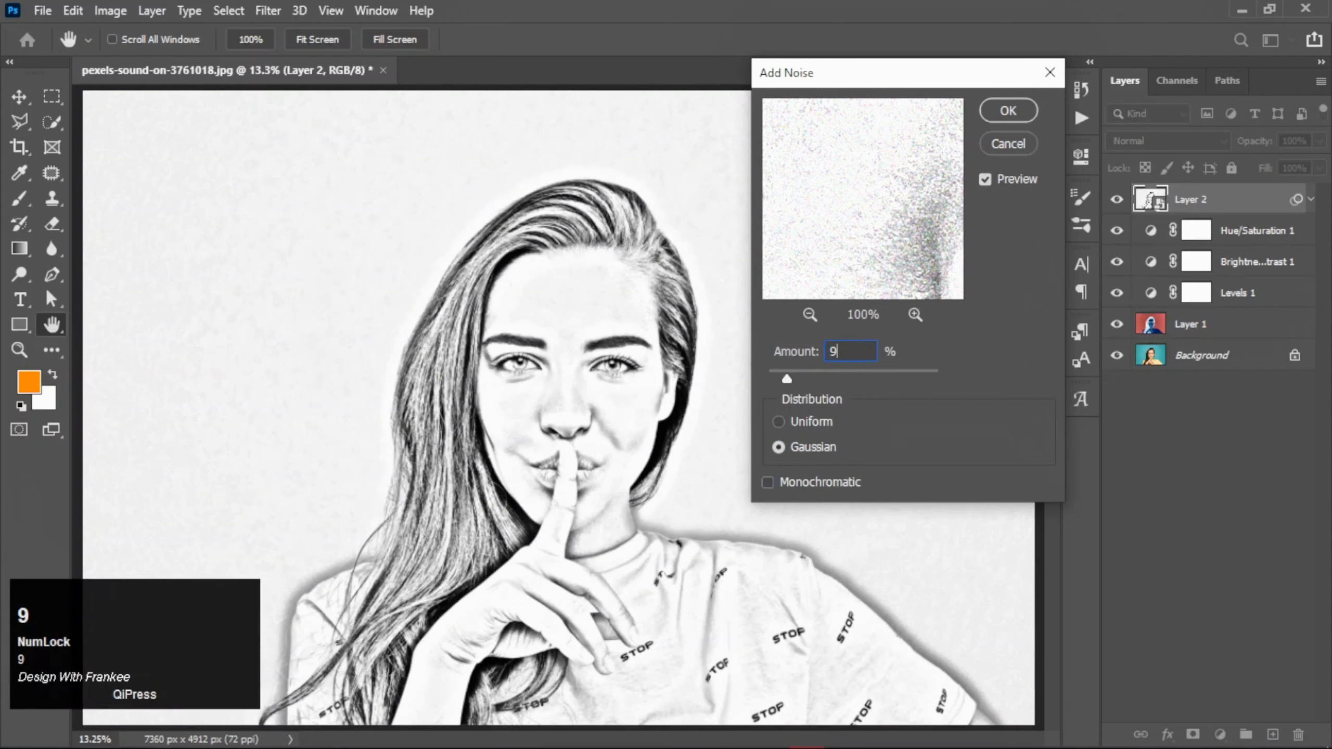
left_click(580, 337)
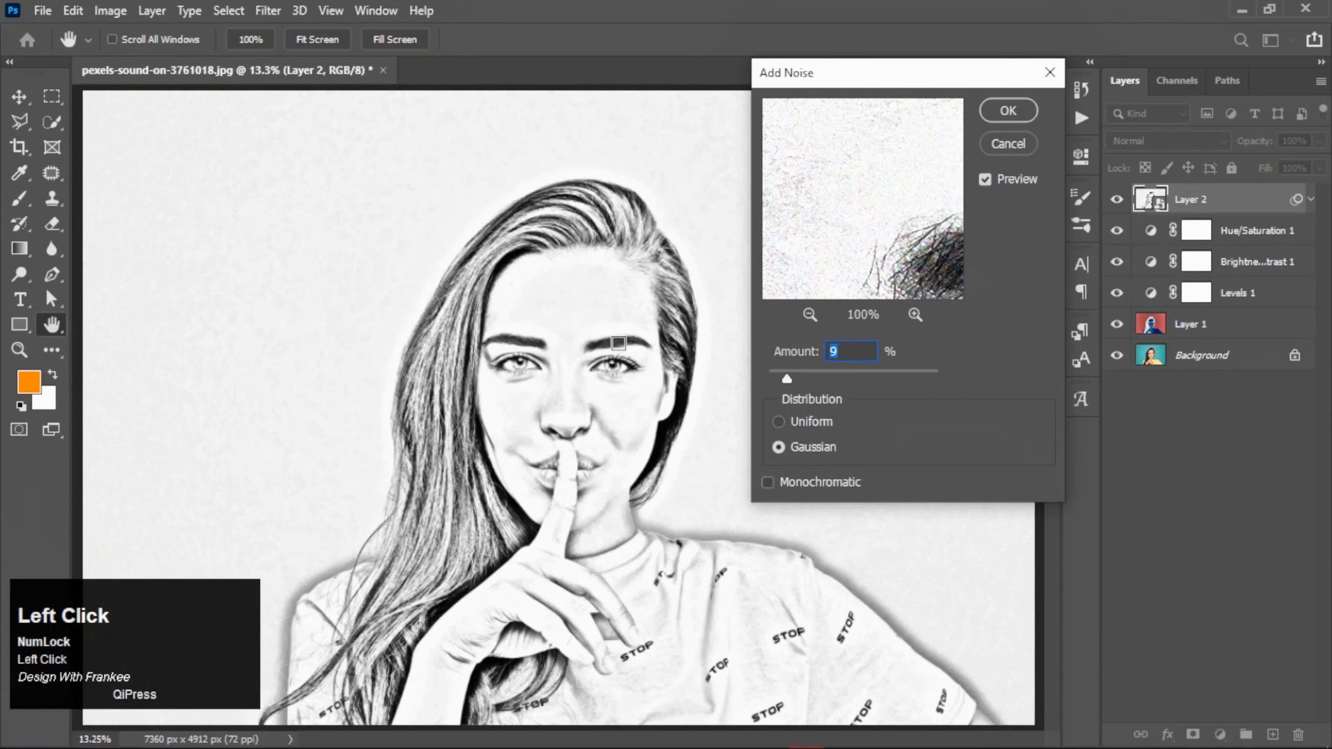
left_click(618, 343)
left_click(1007, 110)
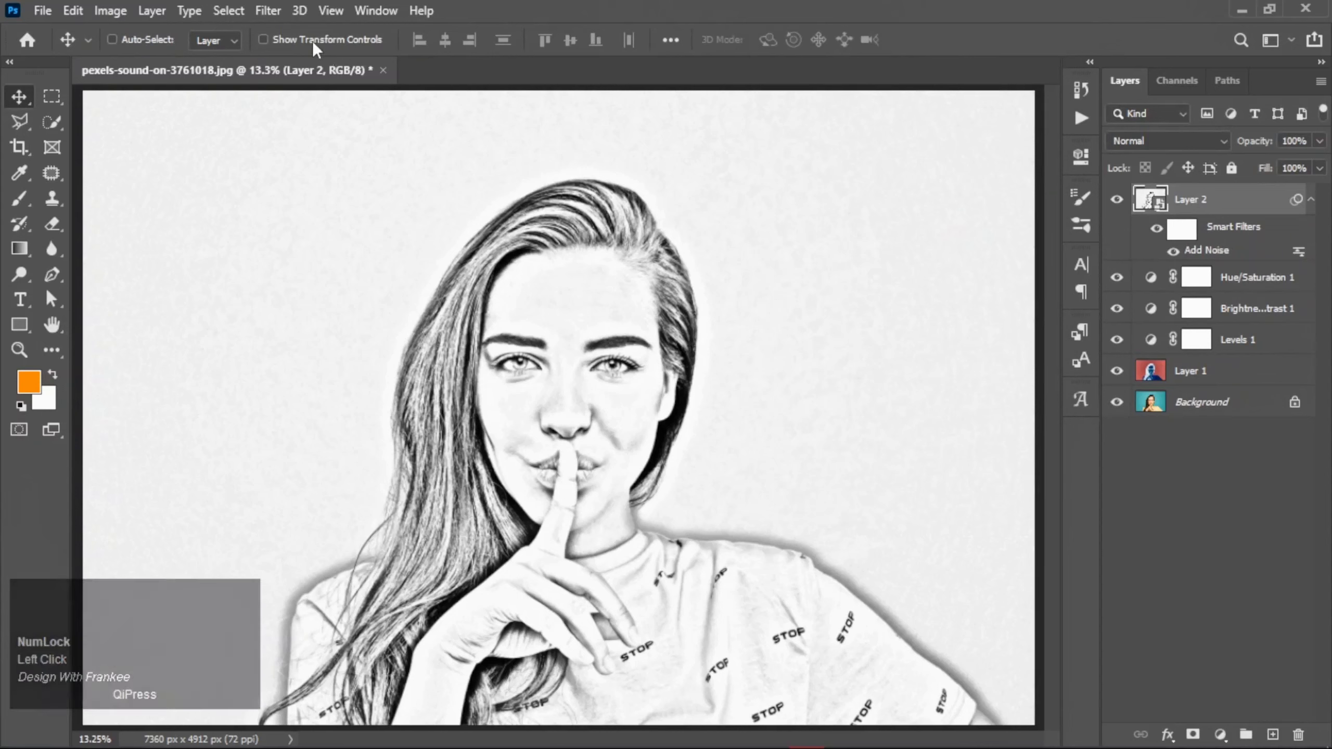
Start the Smart Sharpen filter on Layer 2 with an amount of 272% and a radius of 11.3 px.
left_click(273, 13)
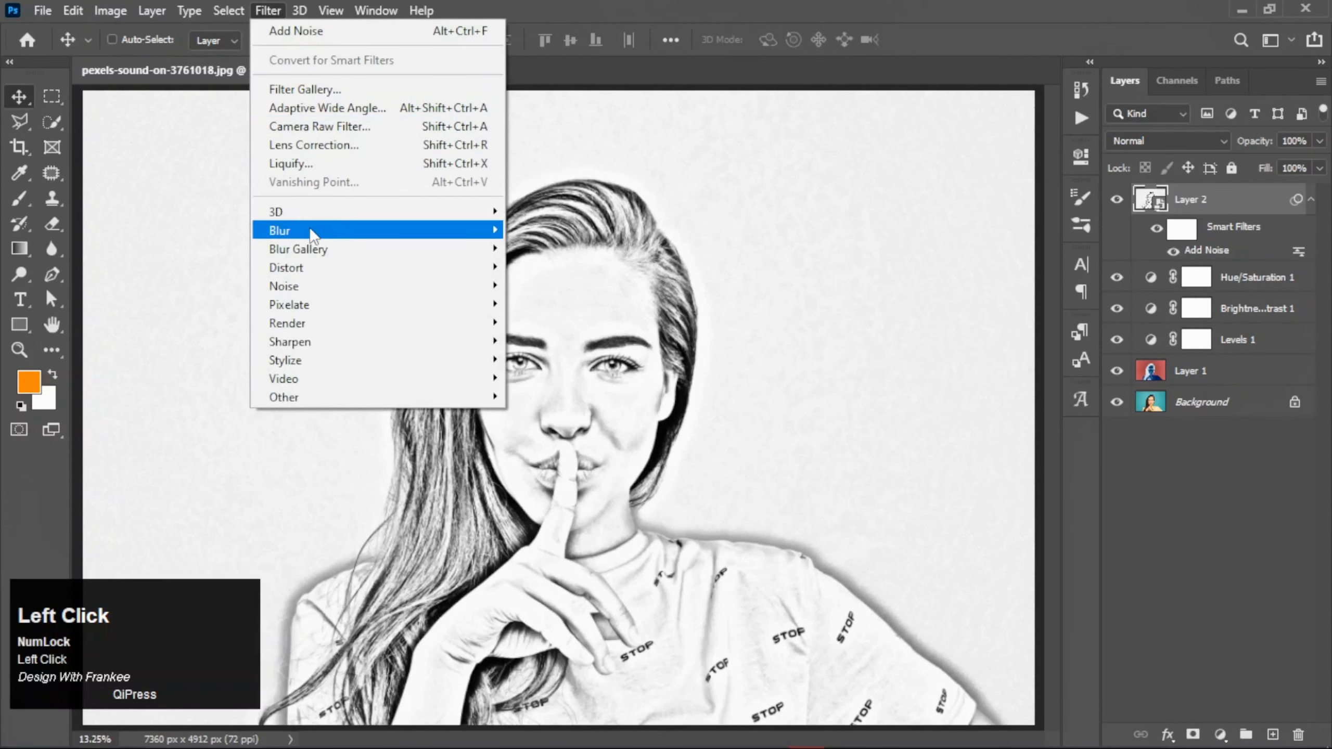
left_click(311, 344)
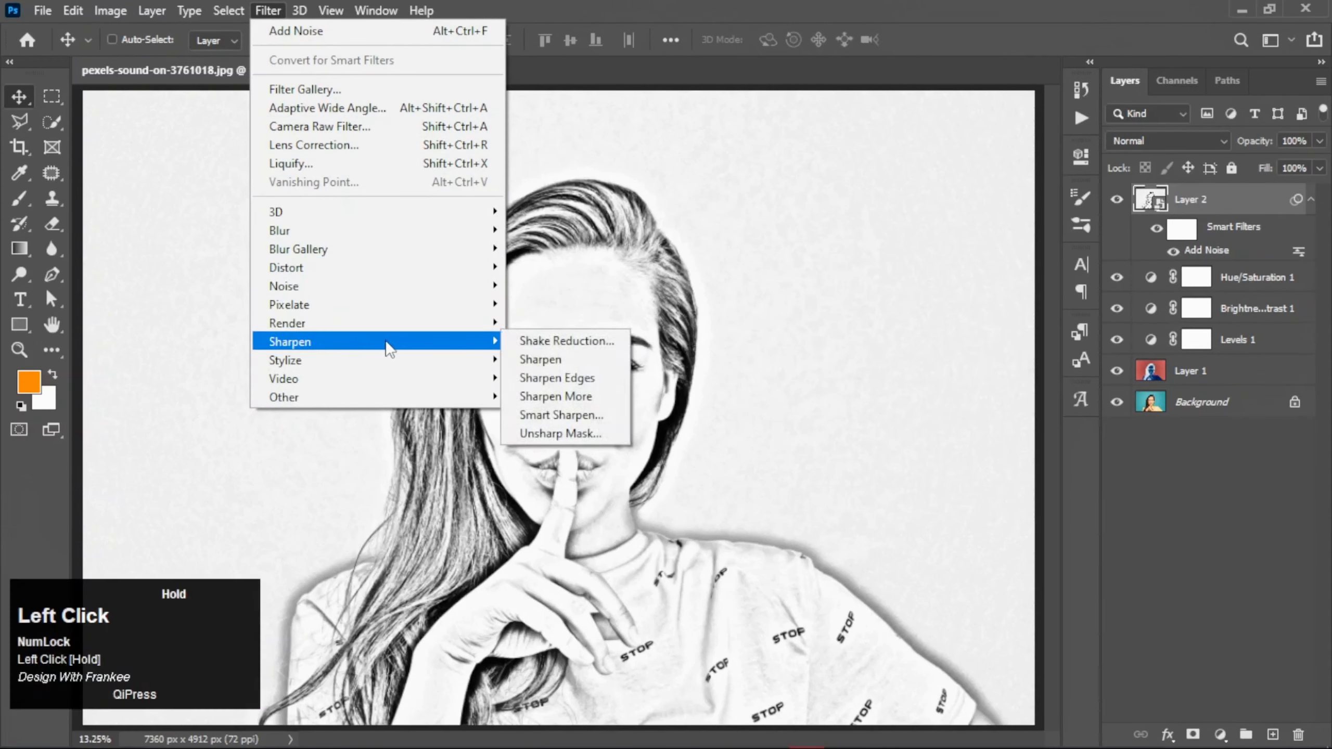
left_click(559, 415)
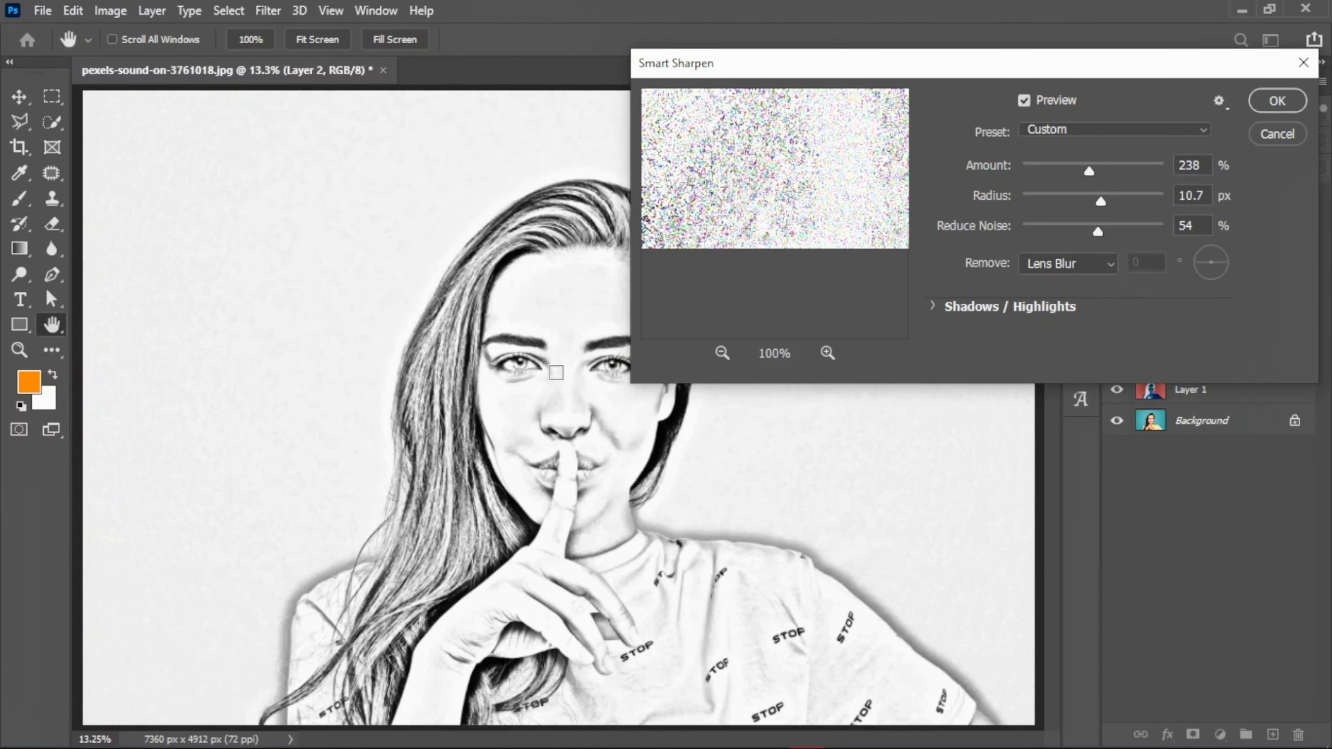
left_click(557, 373)
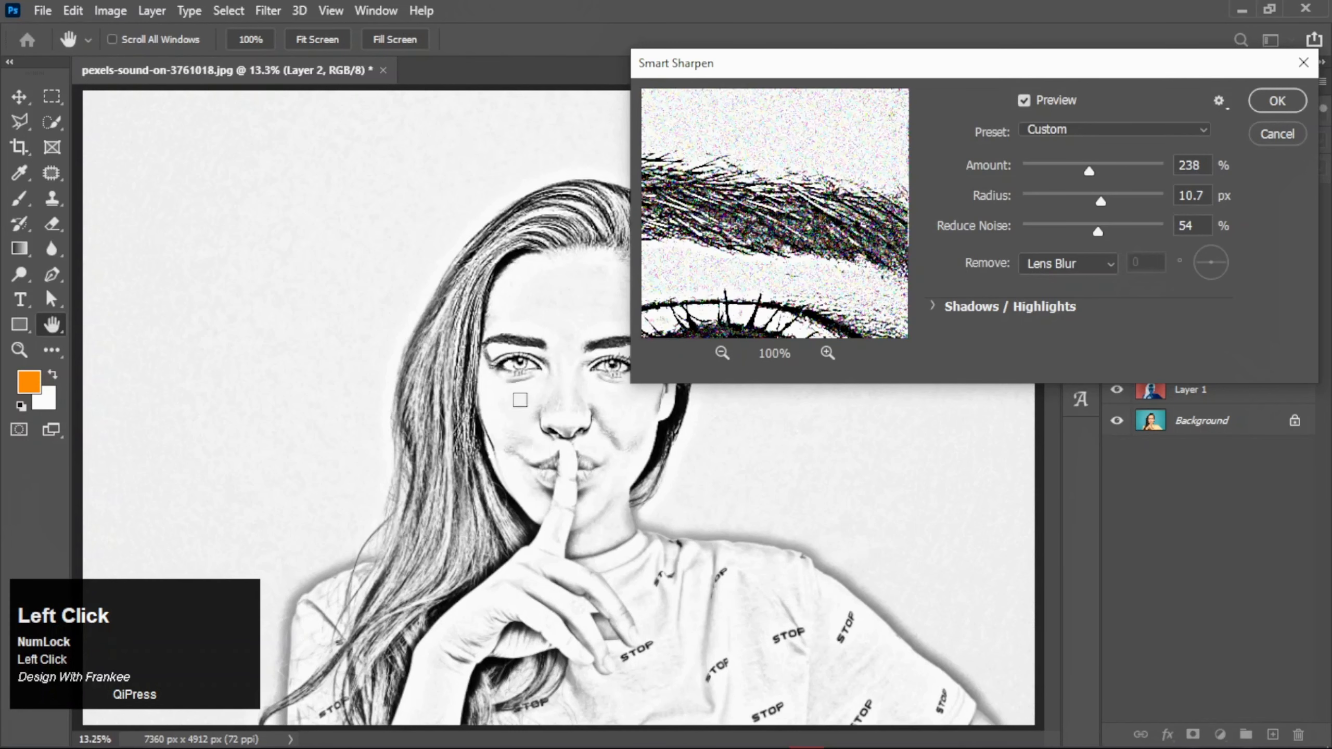
left_click(521, 399)
left_click_drag(1090, 178, 1107, 205)
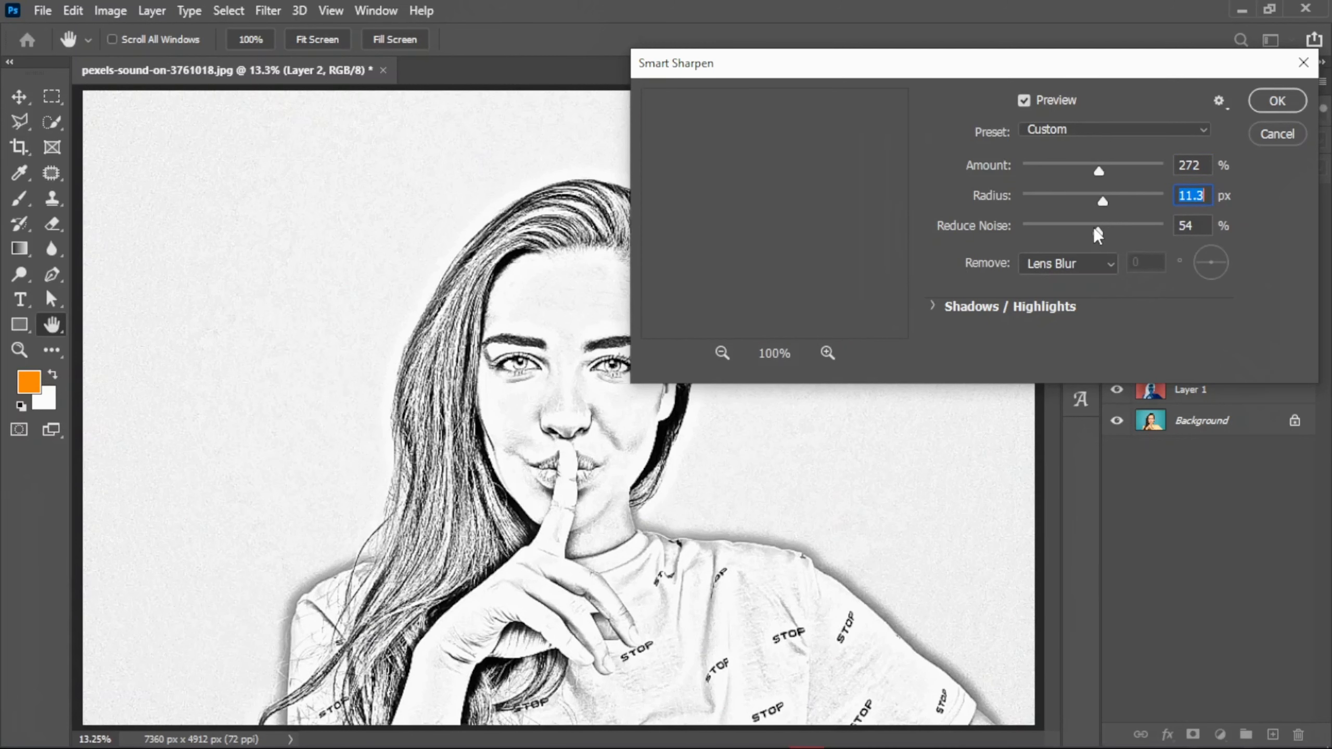
Set Smart Sharpen's noise reduction to 62% and its amount to 293%, and apply the filter.
left_click_drag(1098, 232, 1102, 232)
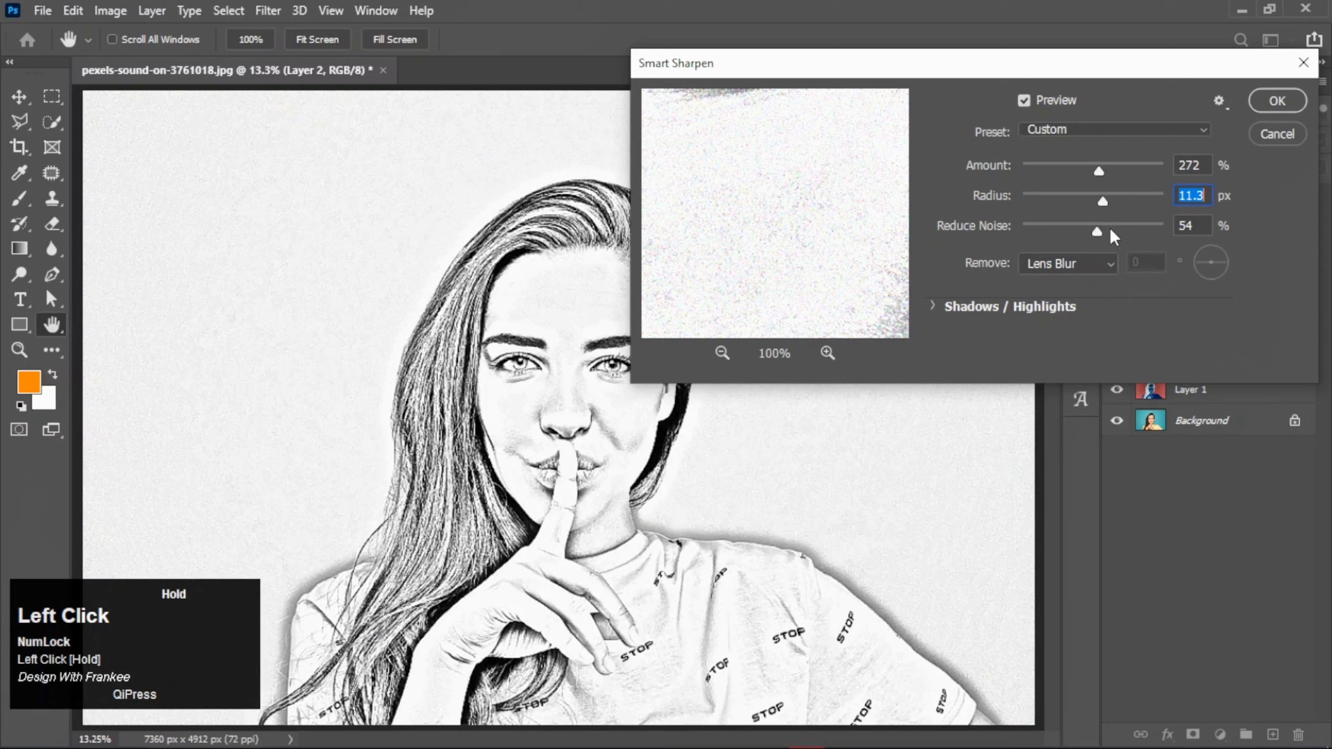
left_click_drag(1114, 237, 1115, 237)
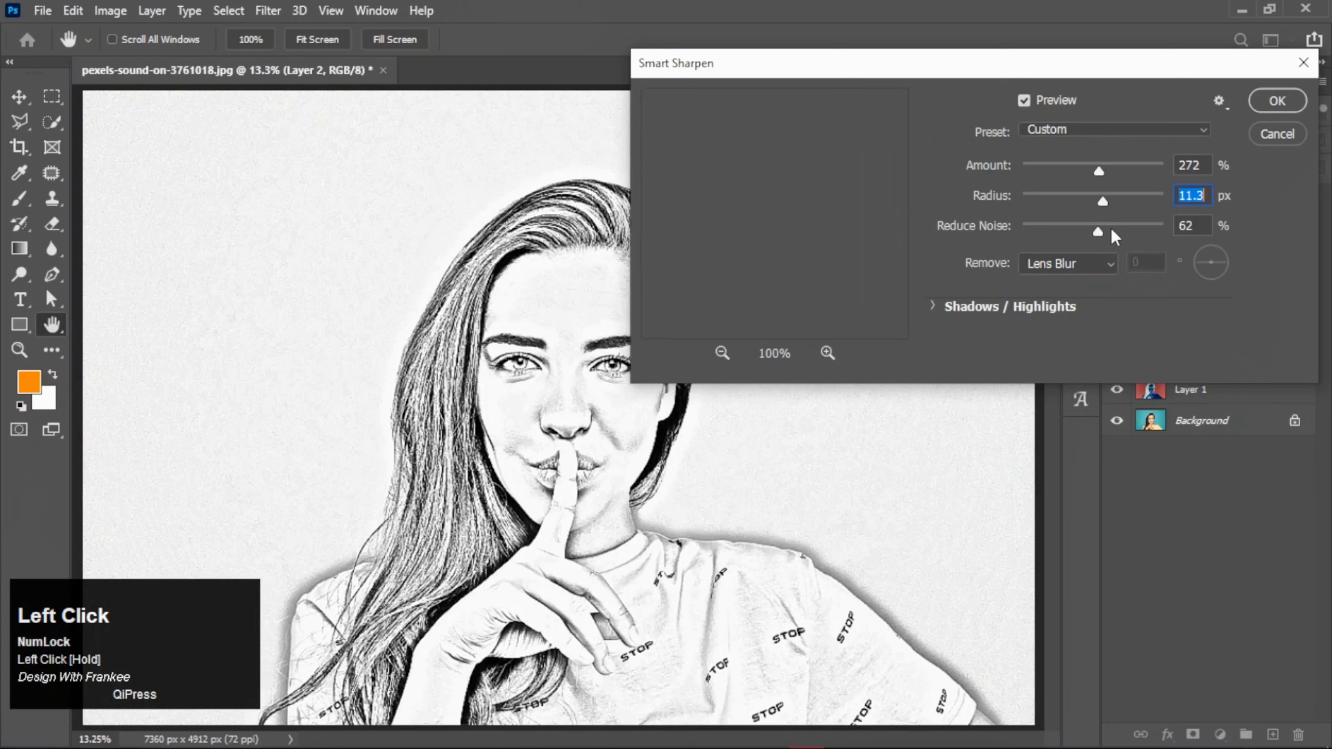
key("Tab")
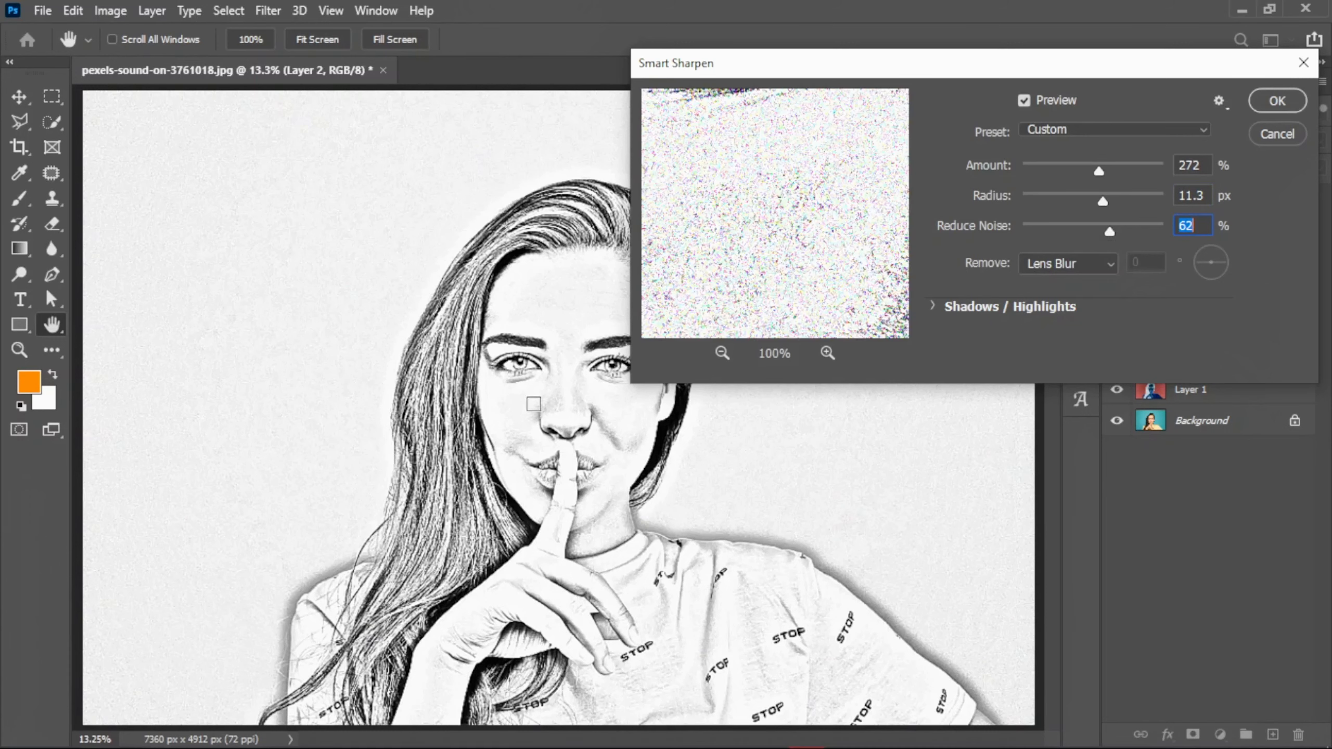
left_click(545, 381)
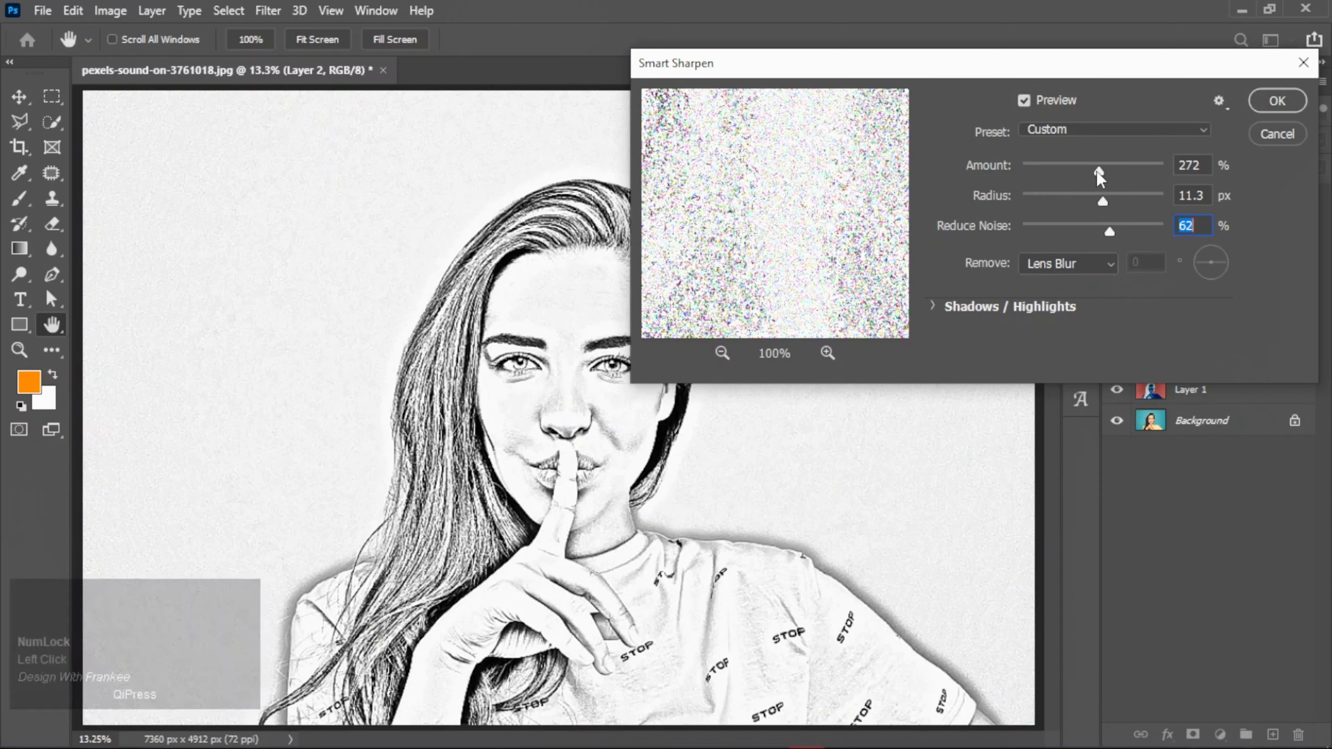
left_click_drag(1098, 171, 1106, 171)
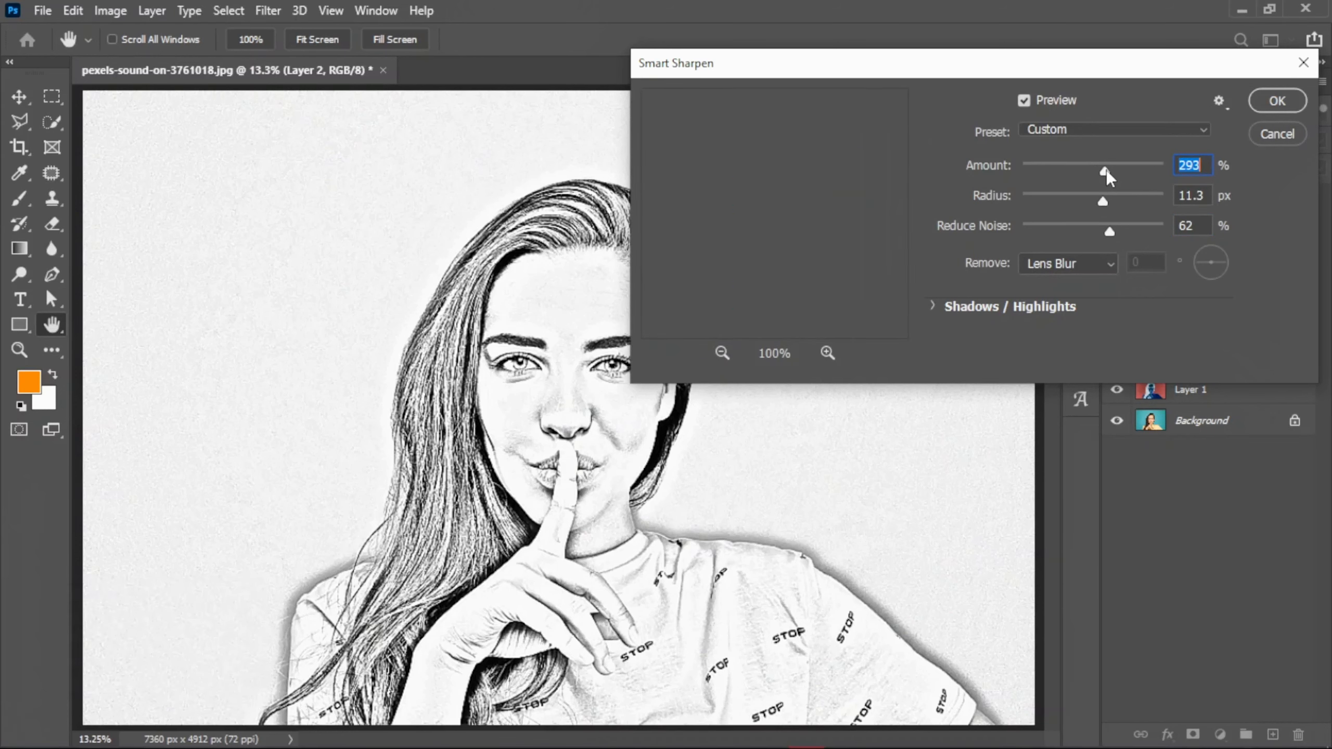
left_click(562, 370)
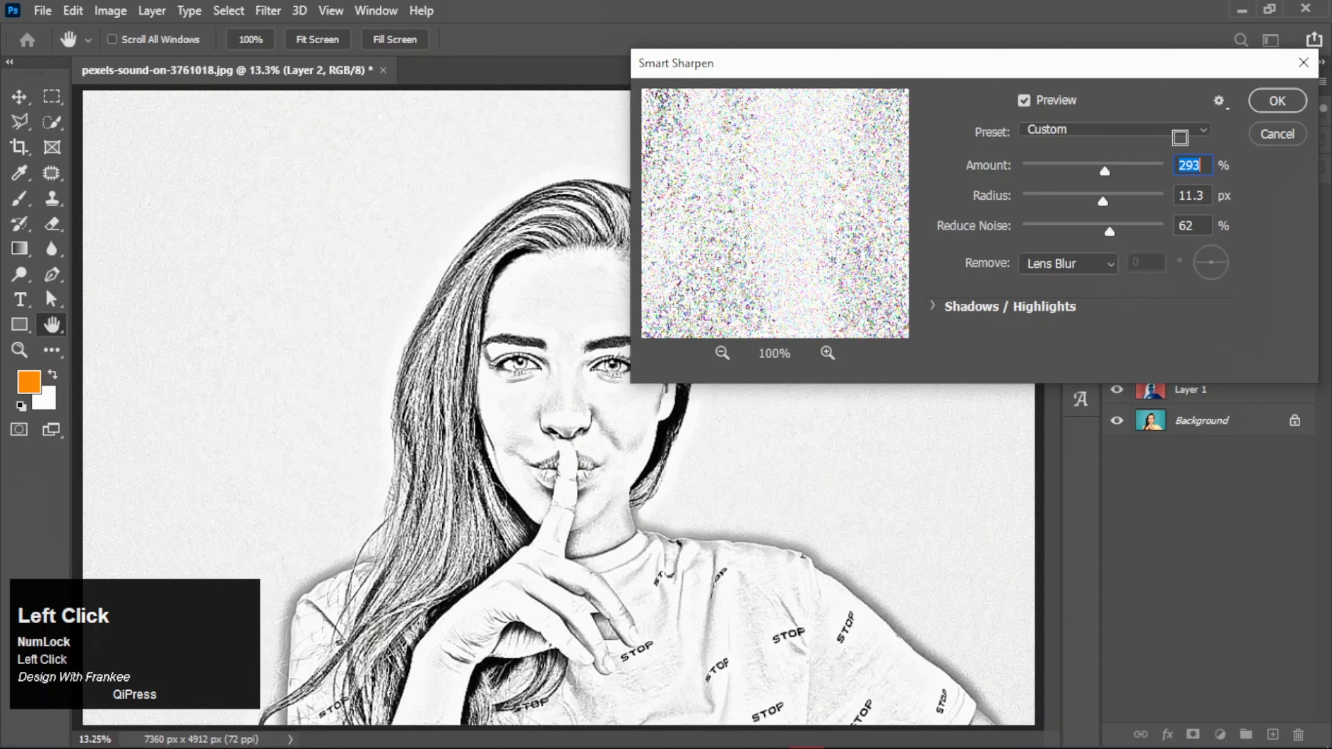
left_click(1273, 101)
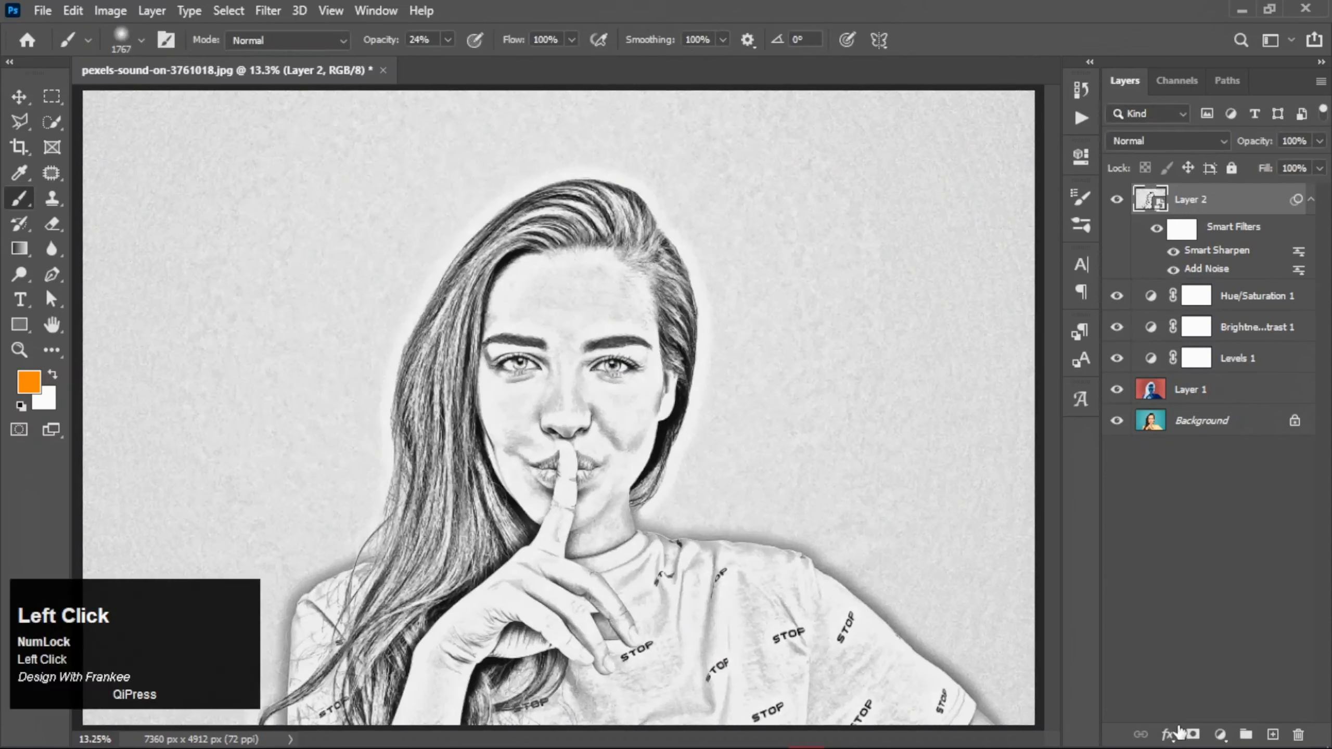
Add a gradient fill layer above Layer 2 using the Purple_02 preset from the Purples group.
left_click(1218, 736)
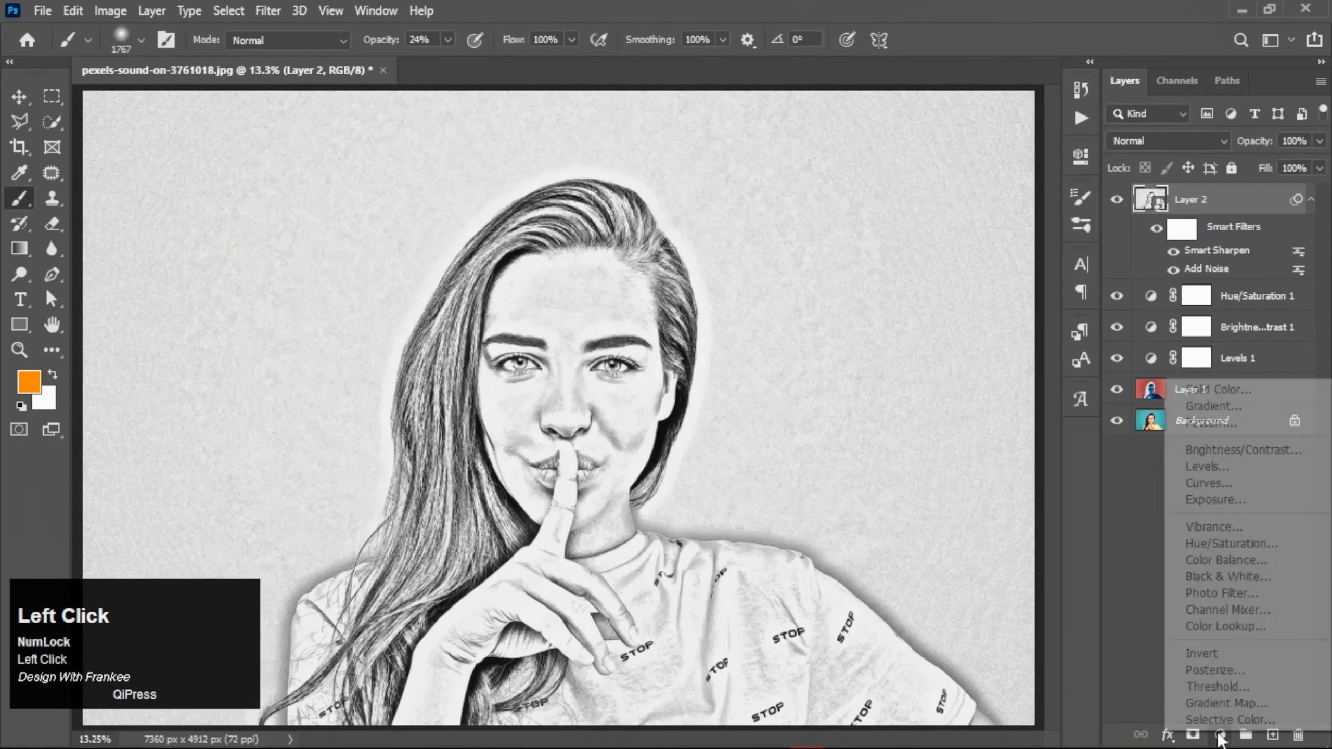
left_click(1209, 412)
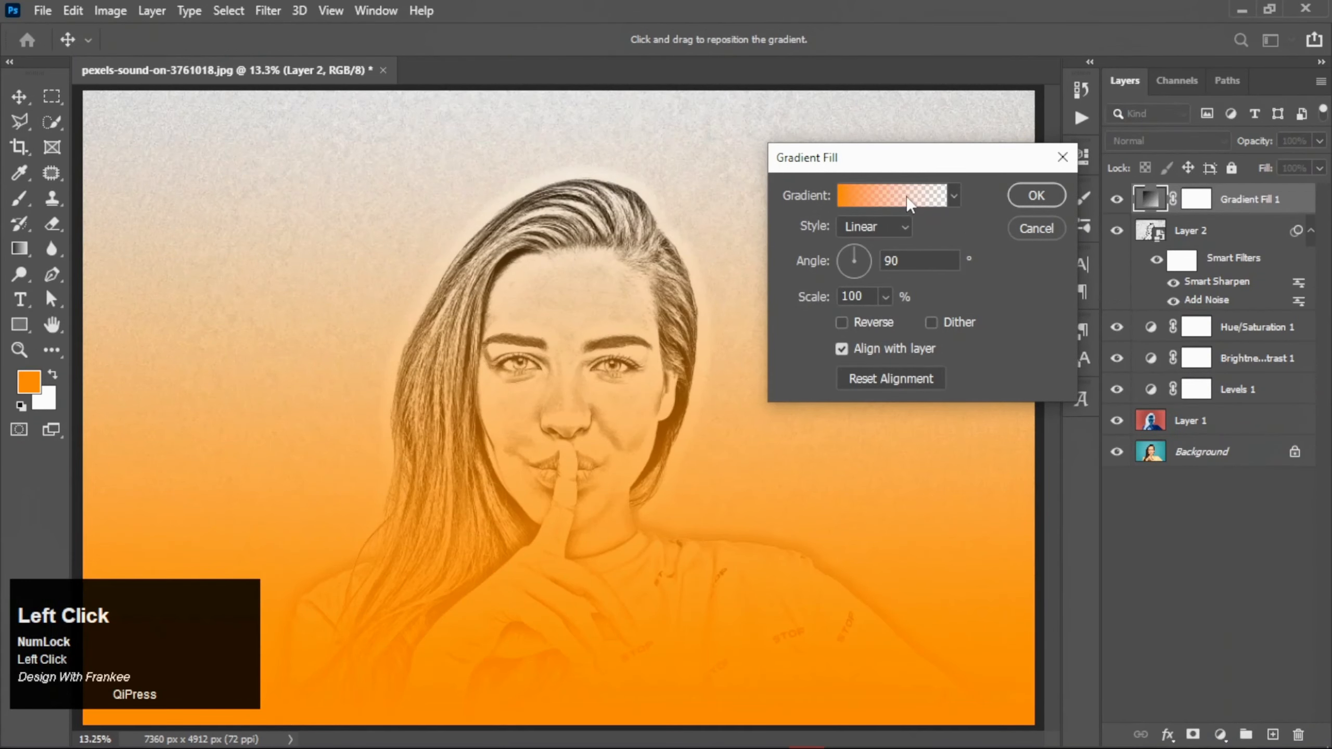
left_click(932, 199)
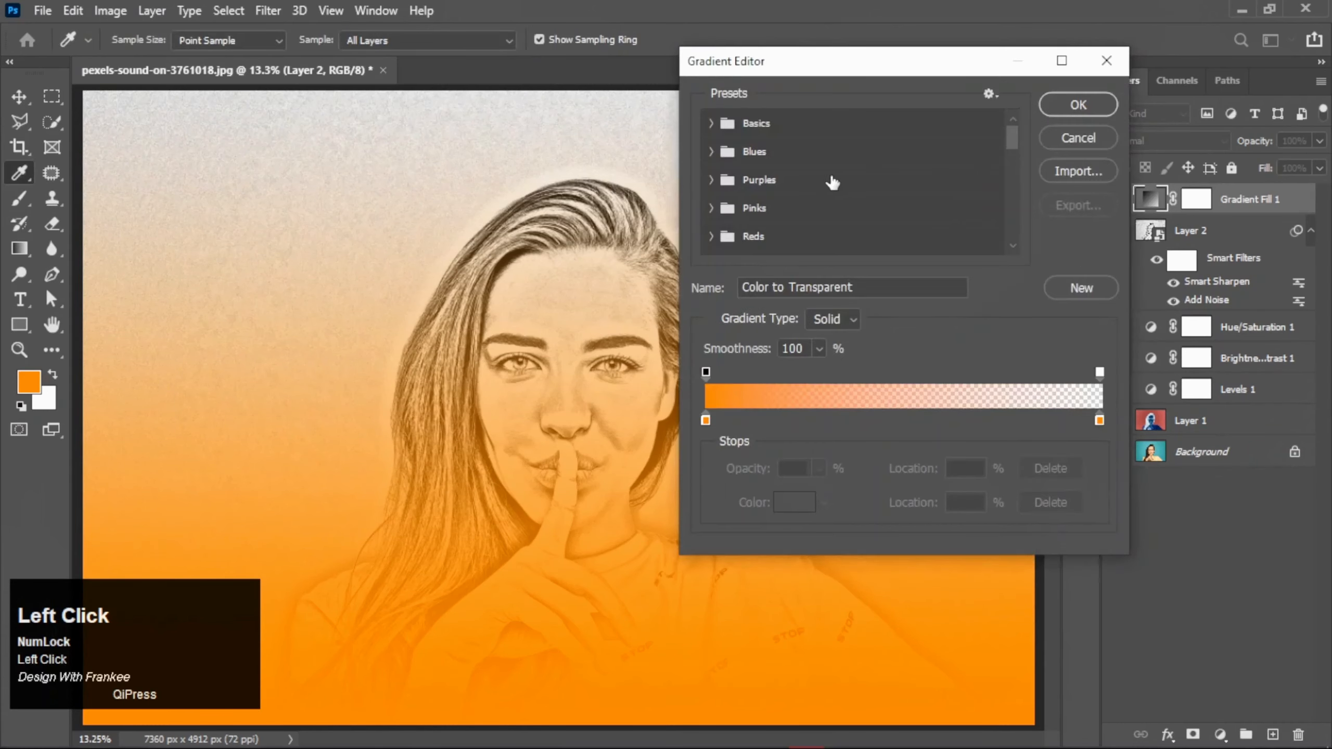
left_click(720, 184)
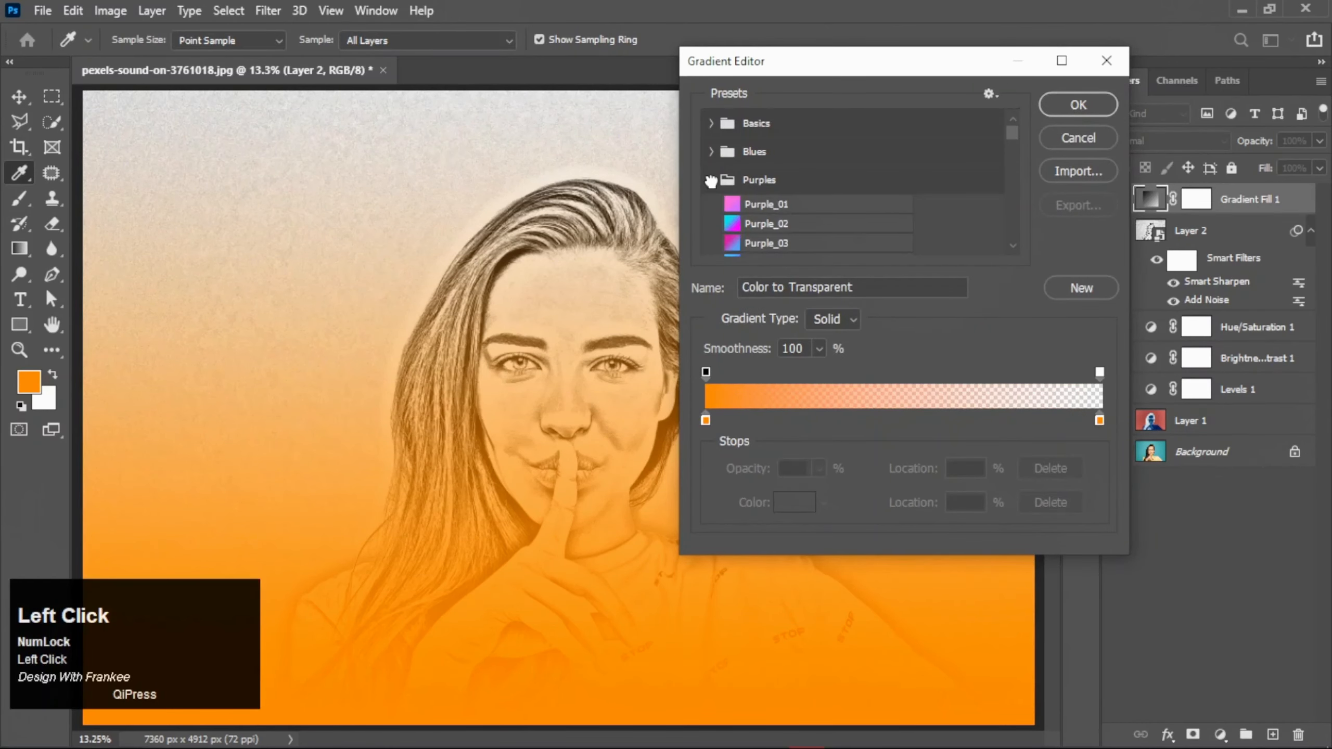
left_click(745, 221)
left_click(1072, 104)
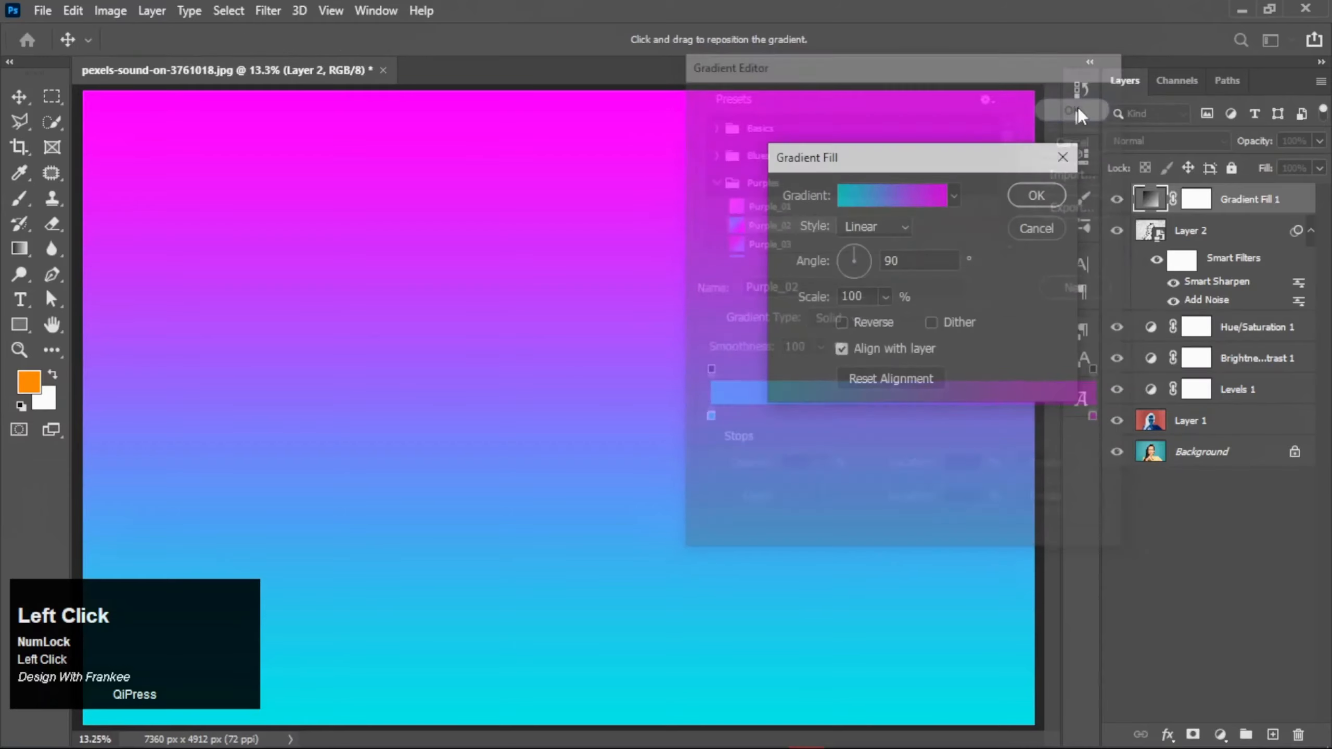
left_click(1037, 195)
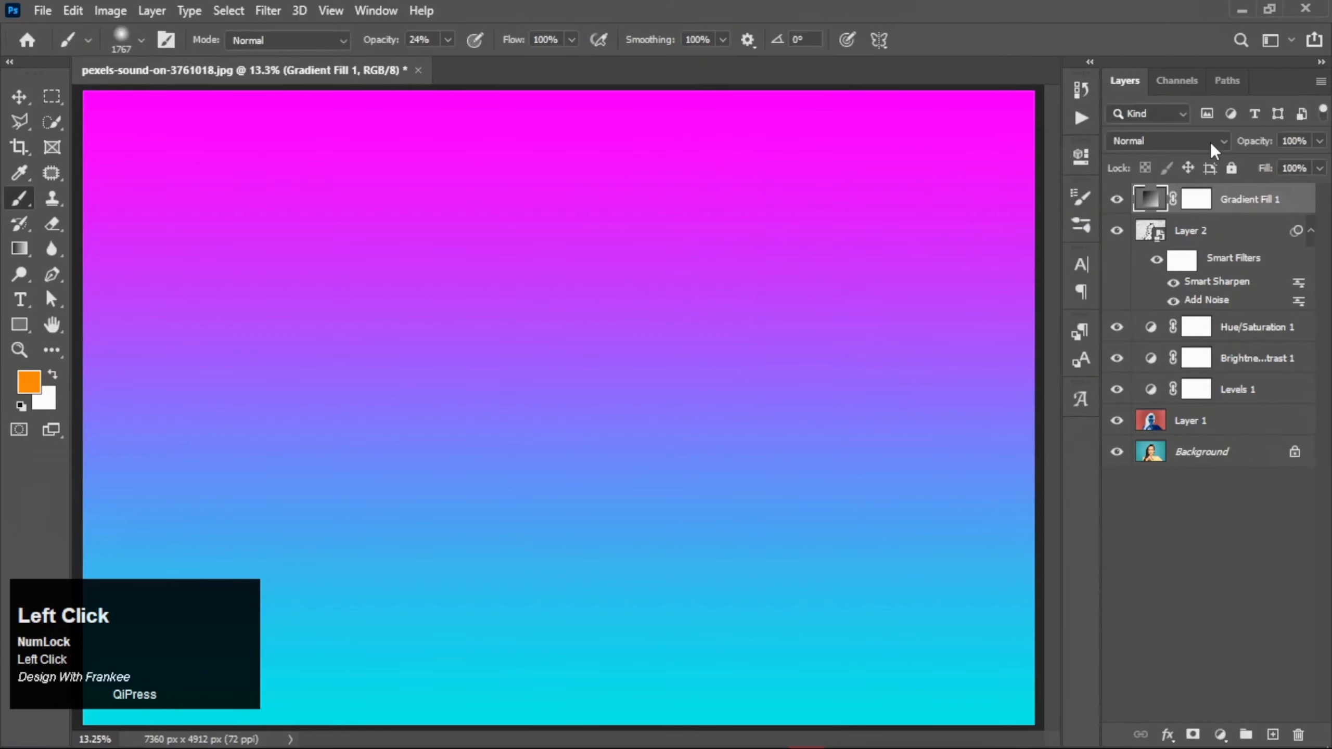
Set the gradient fill layer's blend mode to Soft Light and its opacity to 20%.
left_click(1211, 142)
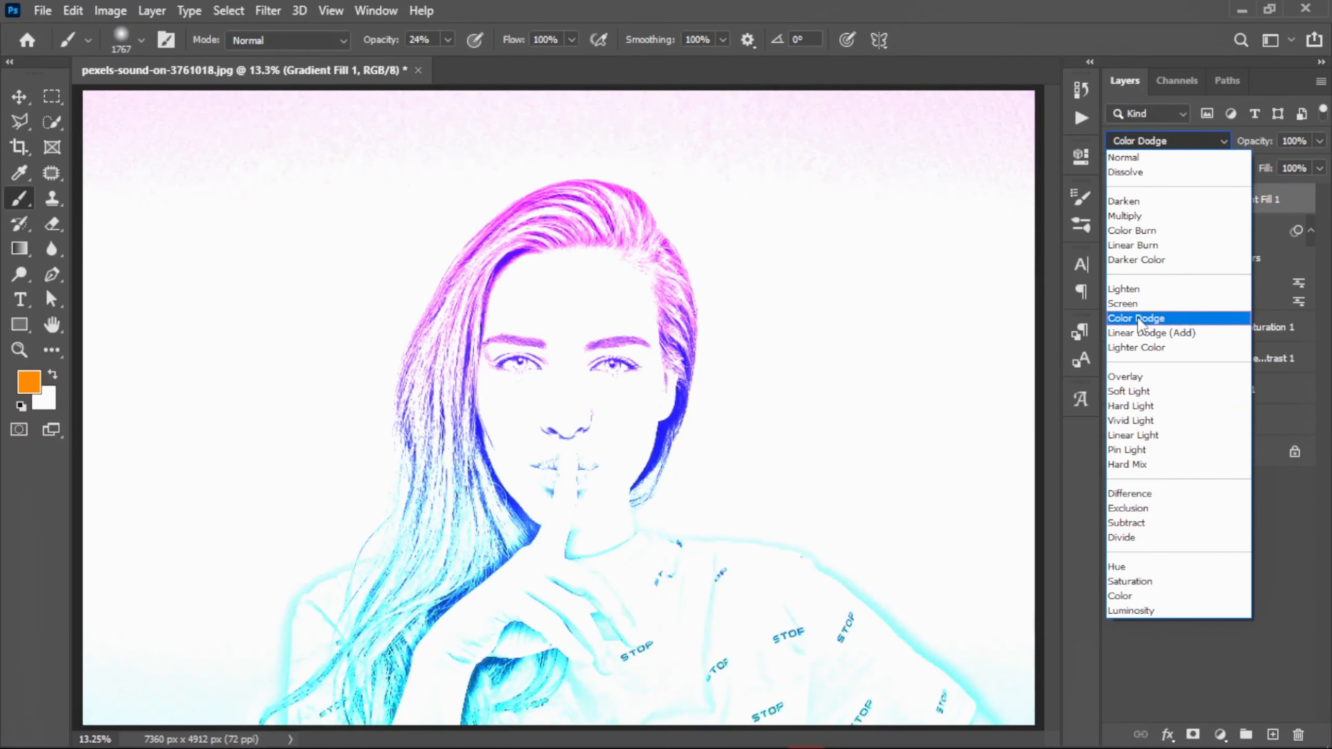
left_click(1121, 397)
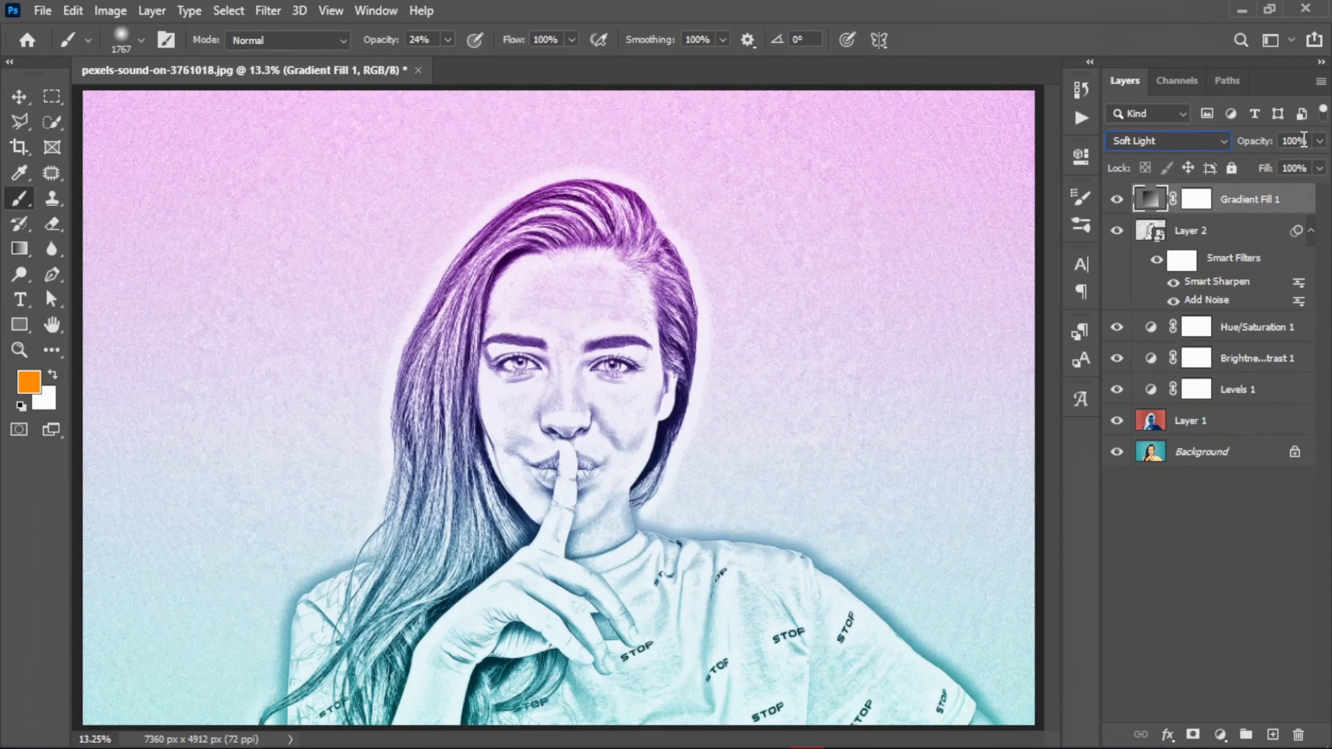
left_click(1308, 141)
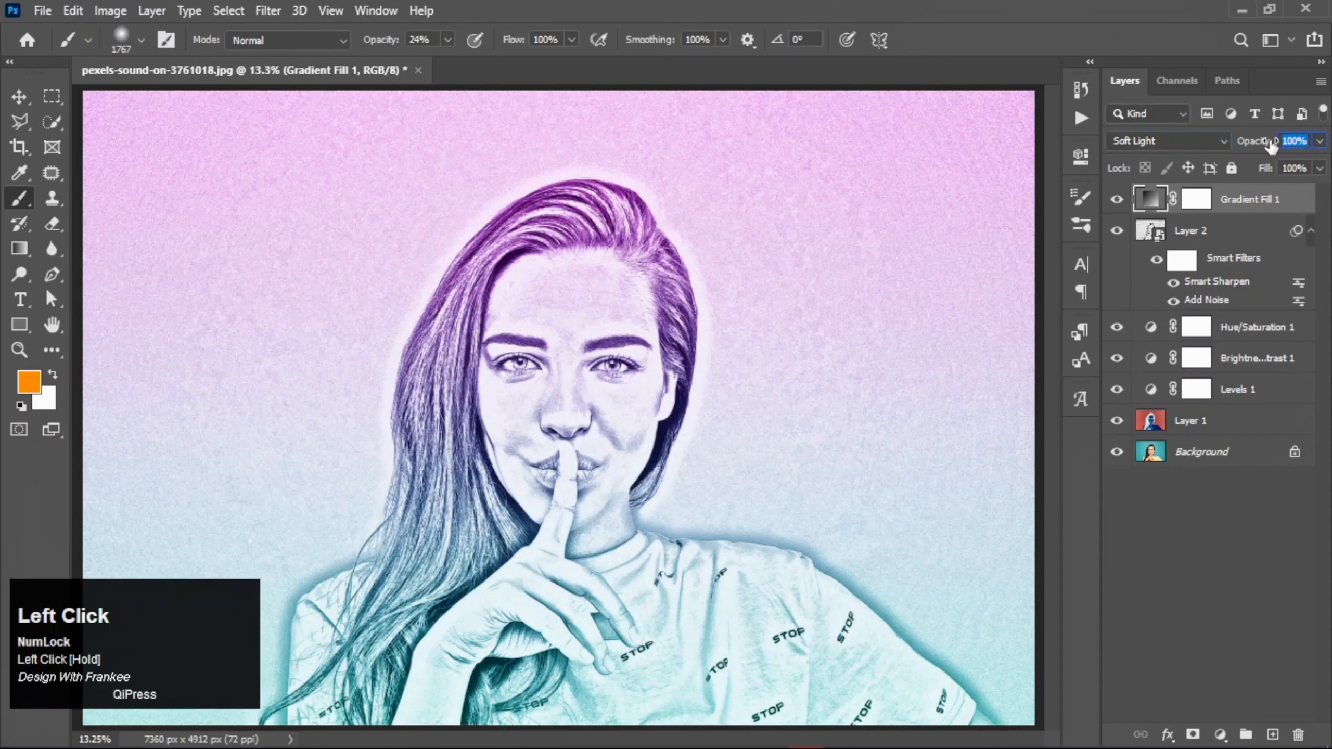
type("20")
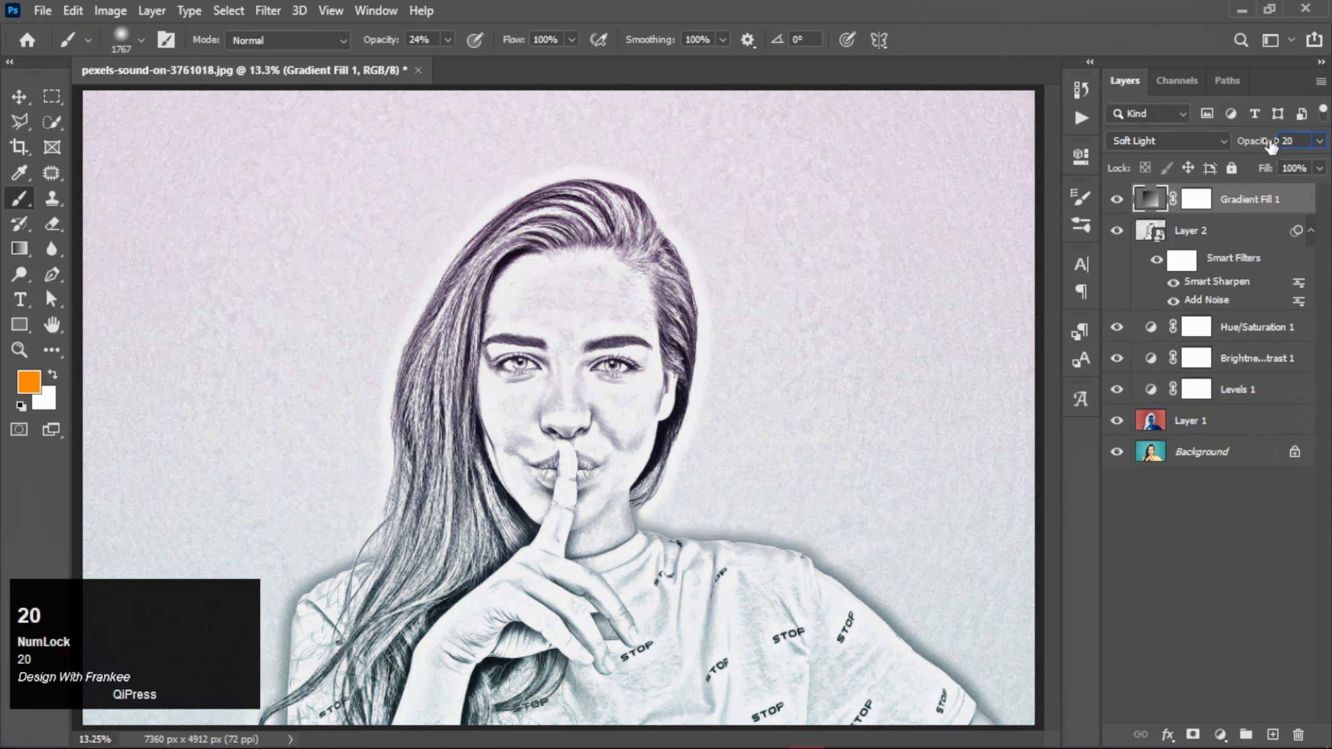
key("Return")
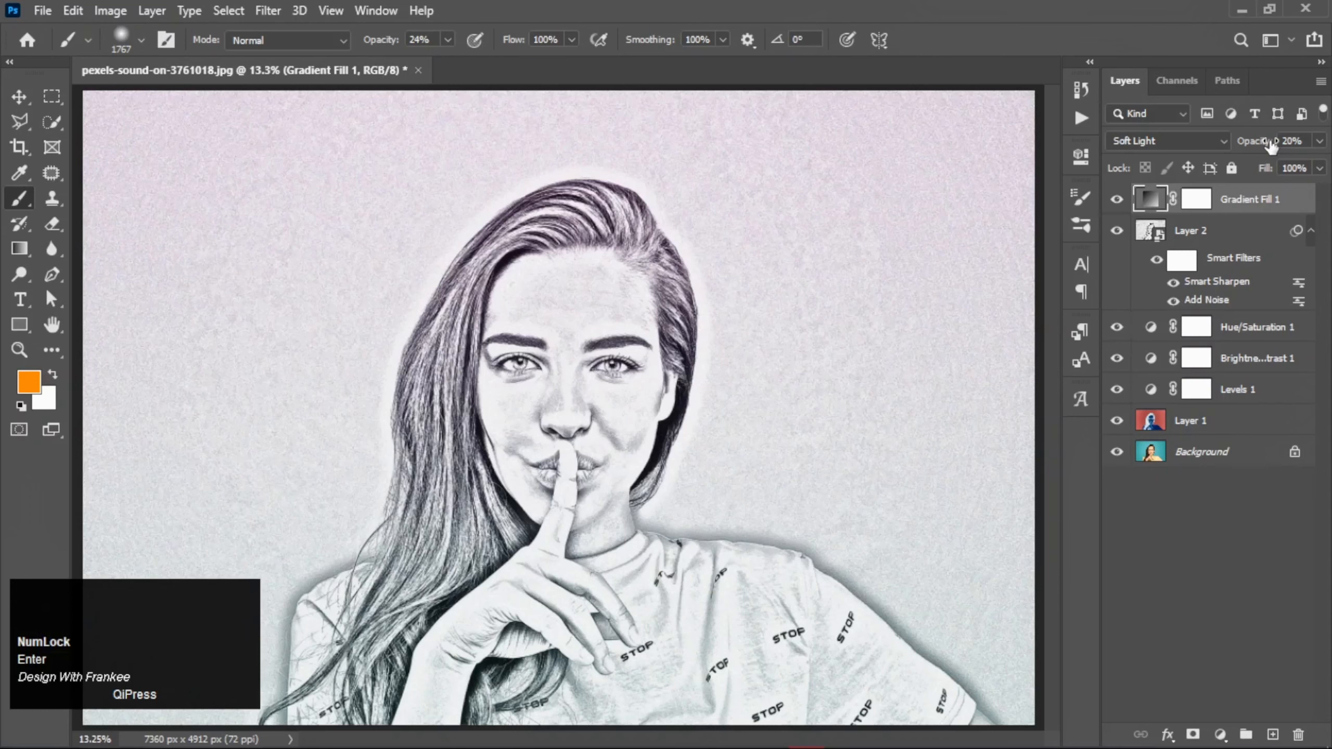
Change the gradient fill layer's blend mode to Color Dodge.
left_click(1197, 140)
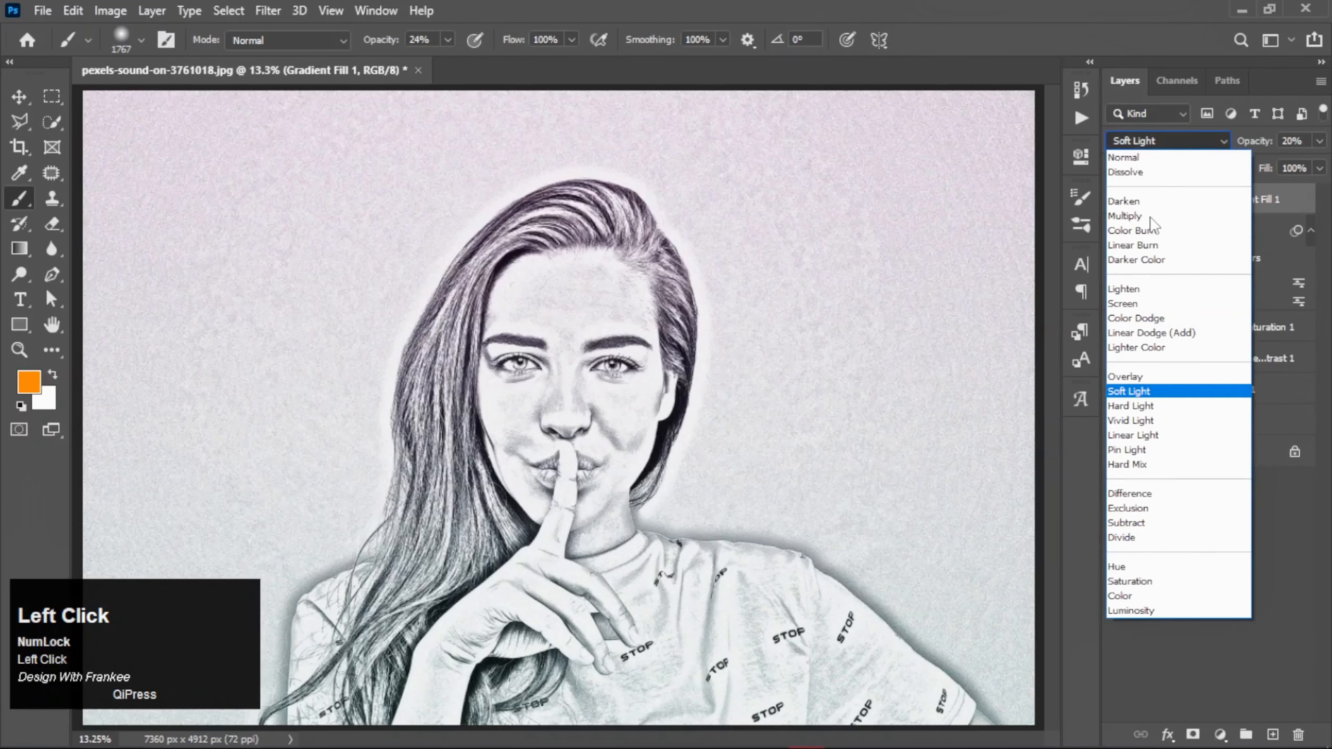
left_click(1131, 319)
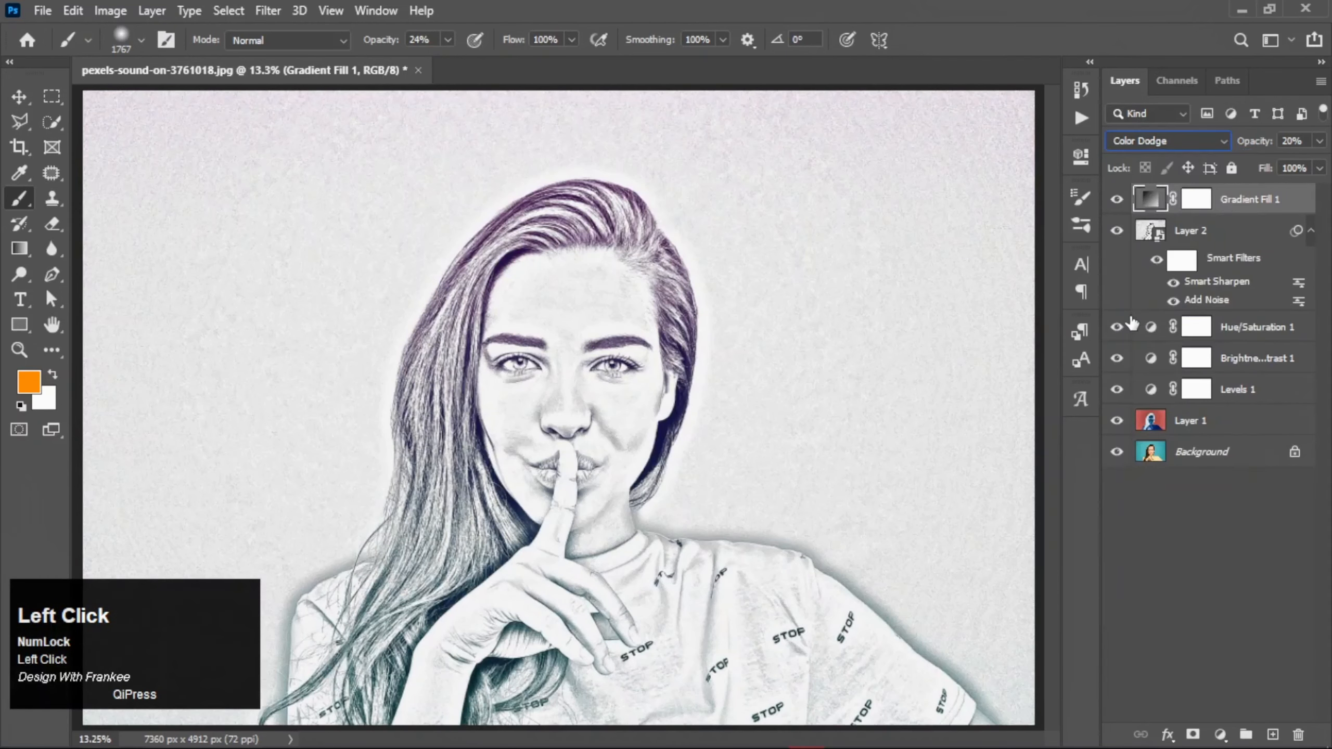
Paint the gradient fill's layer mask with a large black brush at 27% opacity over the woman's face, hair, hand and shirt.
left_click(1190, 202)
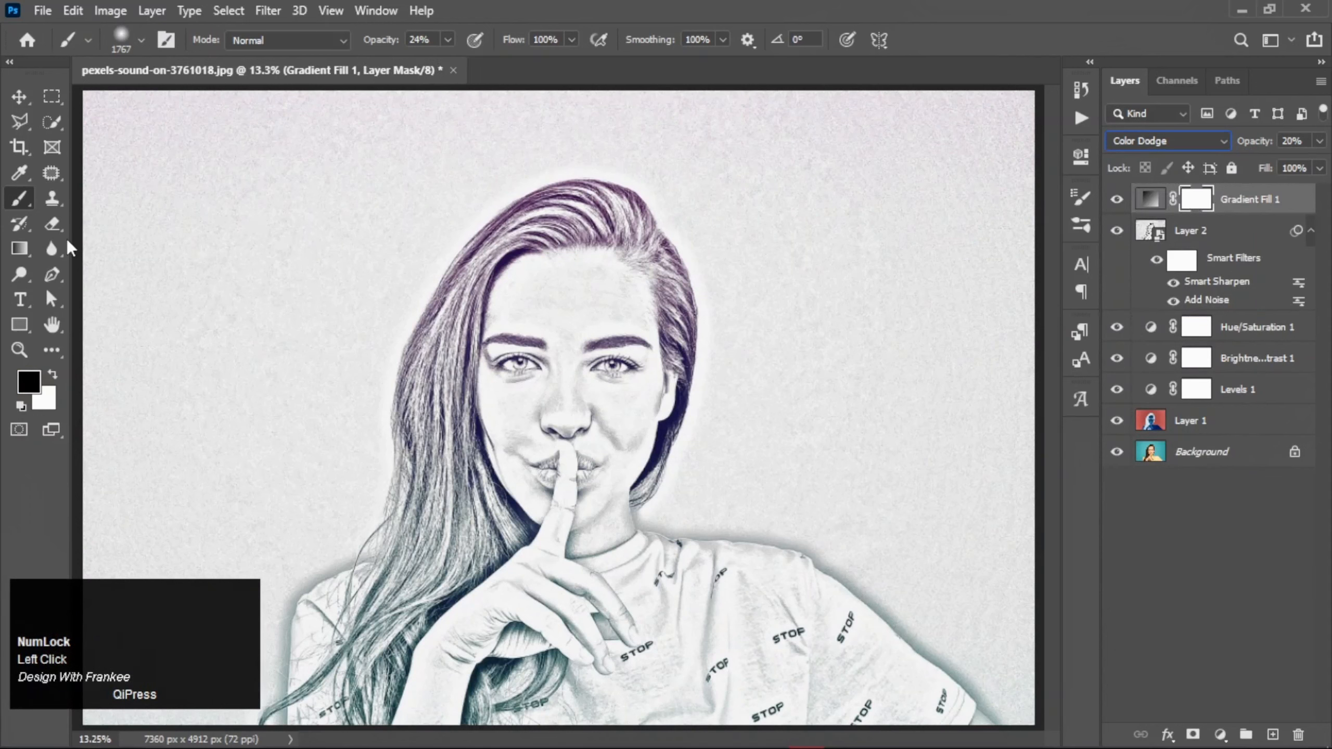
right_click(19, 198)
left_click(88, 203)
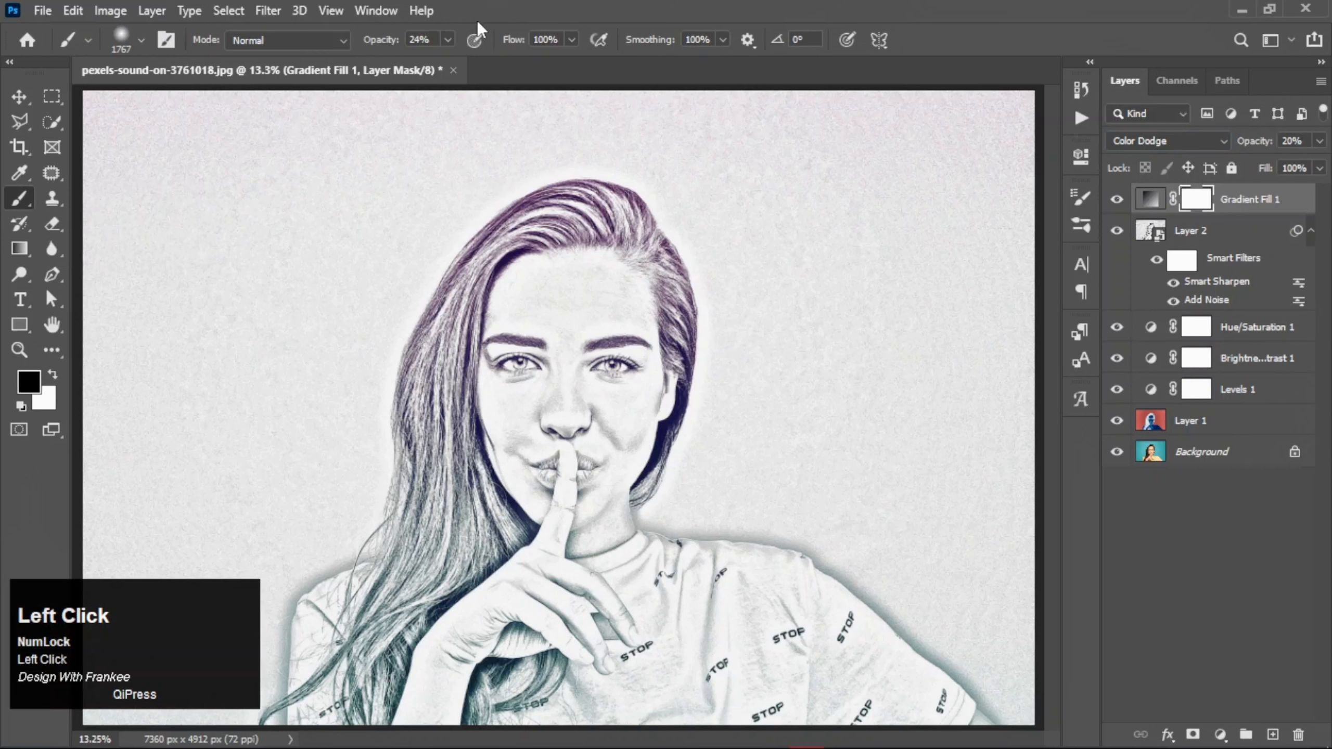
left_click(448, 39)
left_click_drag(438, 62, 442, 62)
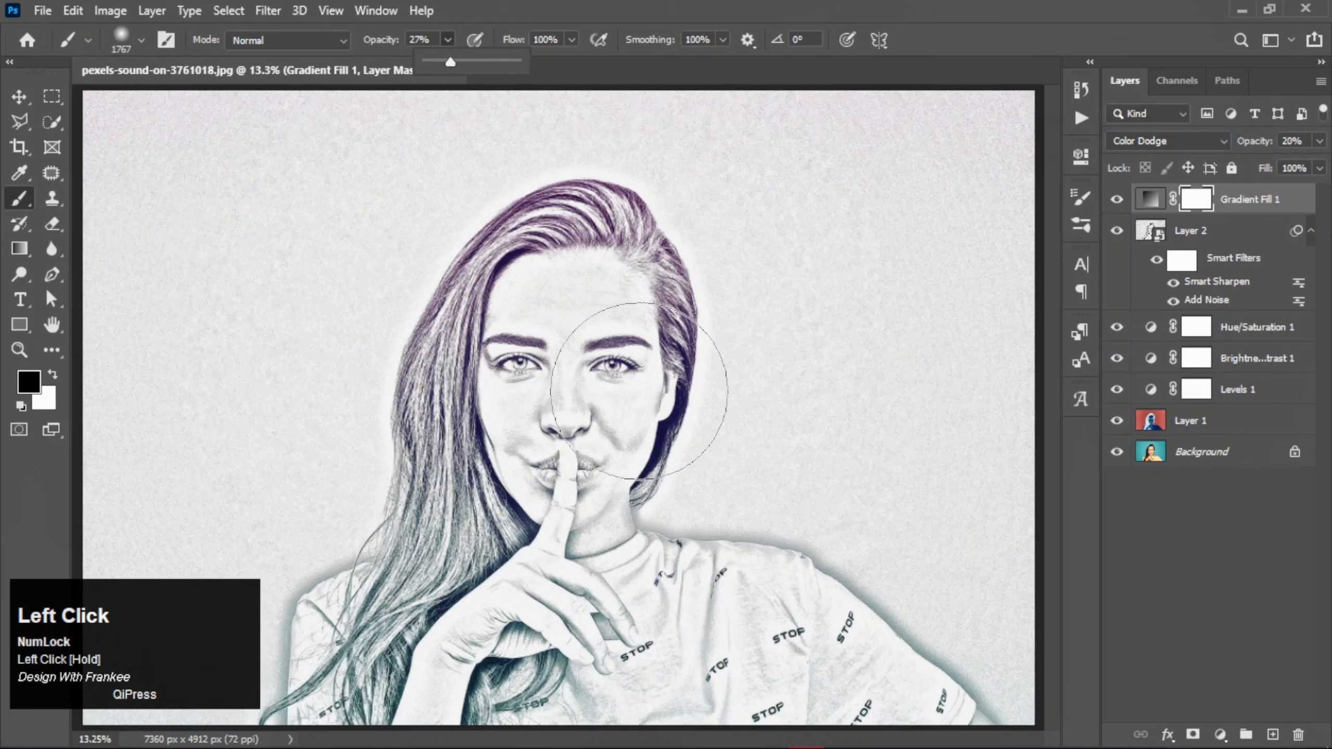
scroll(557, 409, "down", 1)
mouse_move(510, 506)
left_mouse_down()
mouse_move(444, 590)
mouse_move(522, 555)
mouse_move(409, 597)
mouse_move(795, 598)
mouse_move(557, 557)
mouse_move(552, 525)
left_mouse_up()
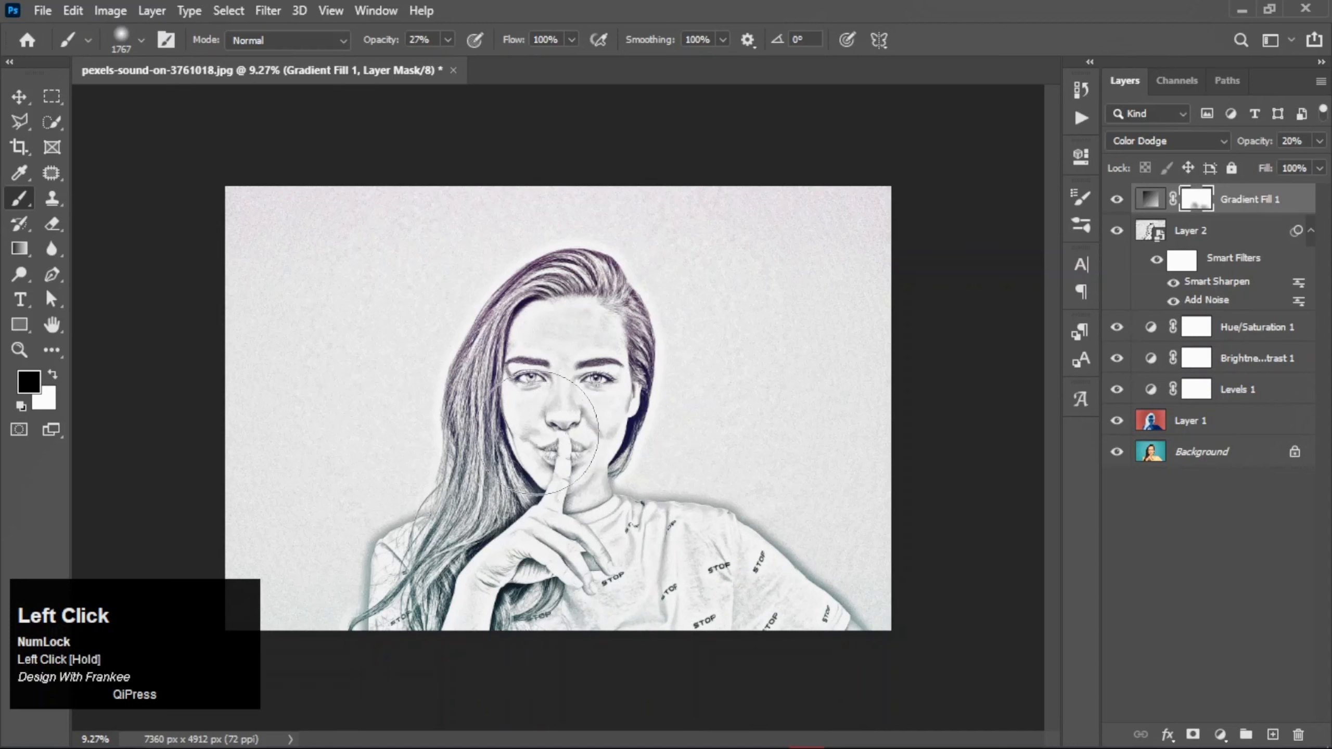
mouse_move(420, 598)
left_mouse_down()
mouse_move(401, 601)
mouse_move(410, 580)
mouse_move(616, 633)
mouse_move(835, 629)
left_mouse_up()
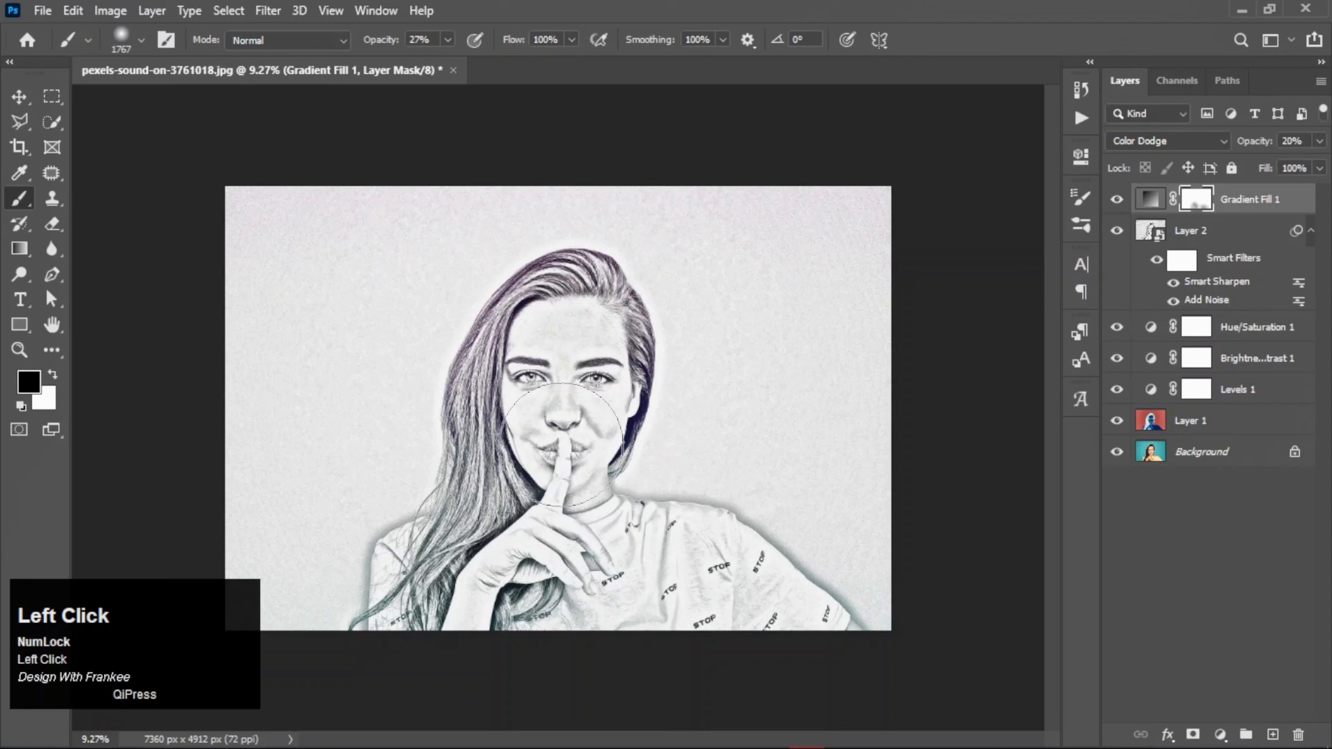
mouse_move(517, 577)
left_mouse_down()
mouse_move(509, 599)
mouse_move(619, 574)
left_mouse_up()
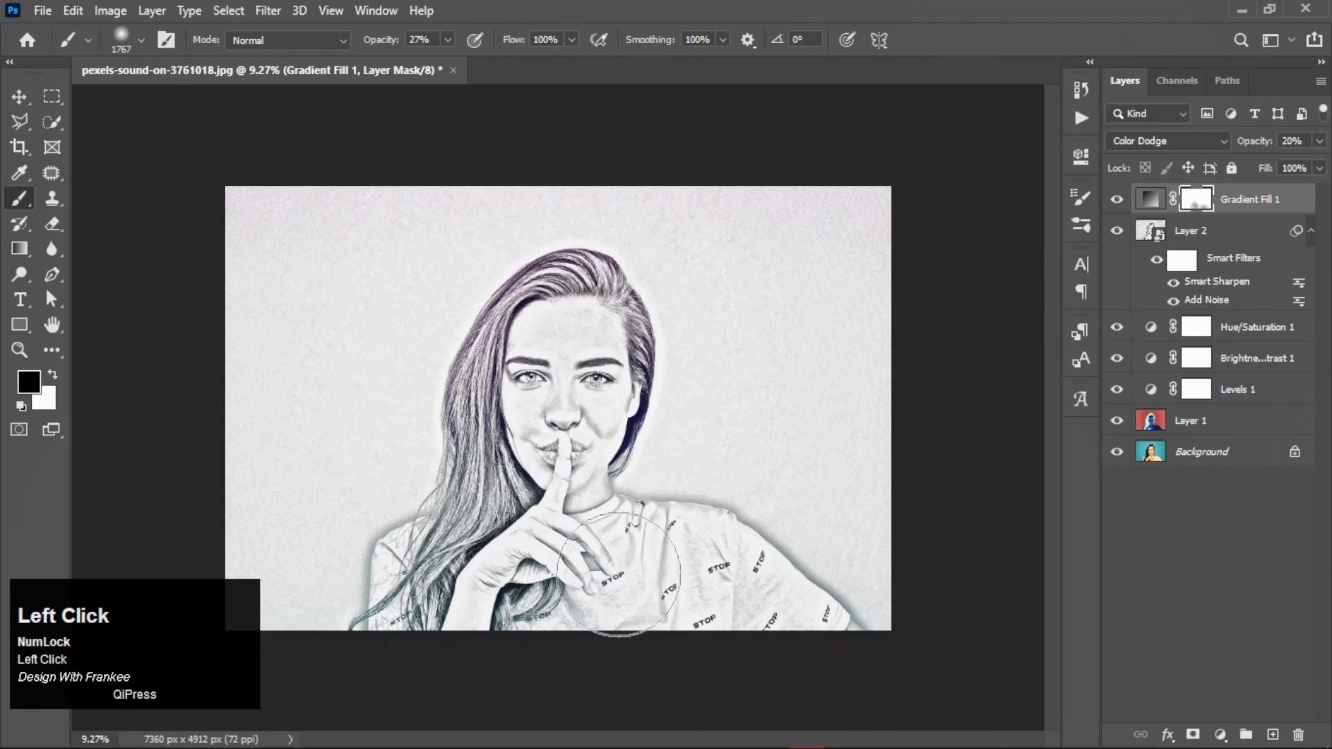
key("ctrl+0")
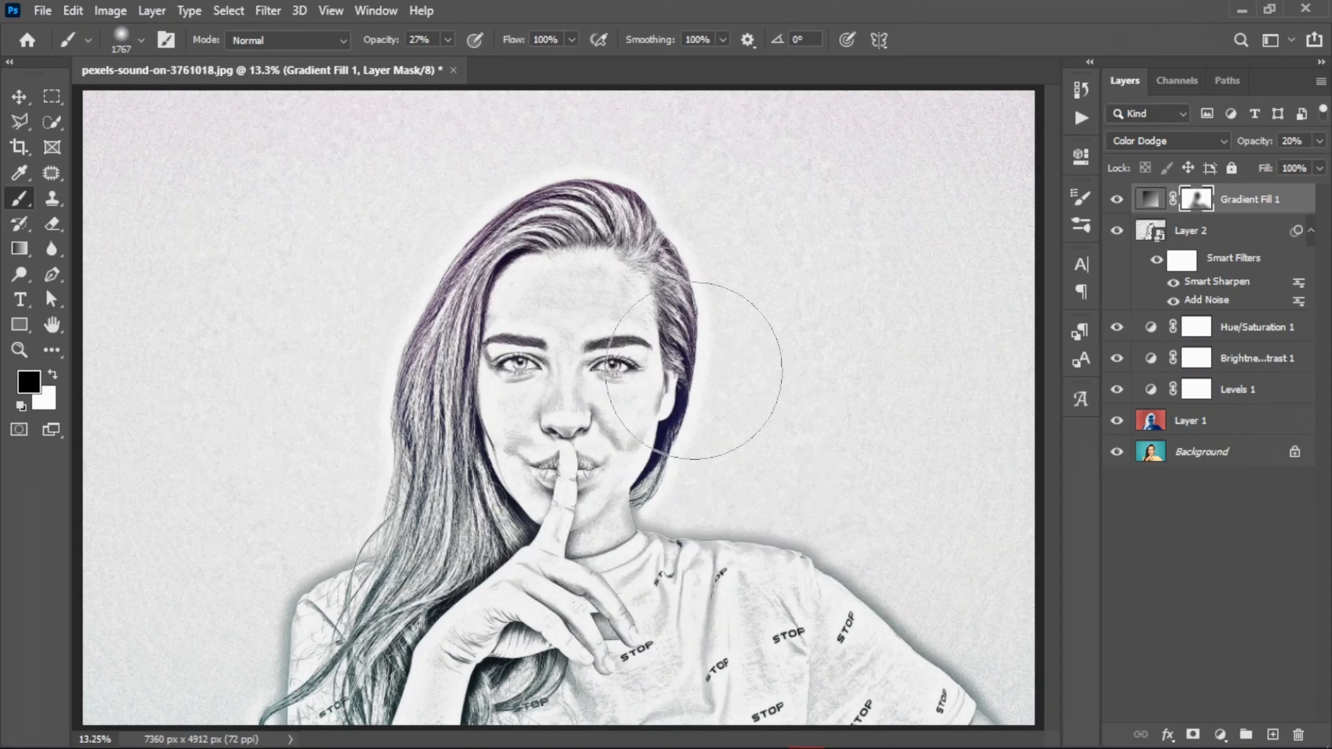
mouse_move(590, 321)
left_mouse_down()
mouse_move(554, 395)
mouse_move(523, 533)
mouse_move(545, 473)
mouse_move(635, 378)
mouse_move(585, 629)
mouse_move(645, 480)
mouse_move(677, 656)
left_mouse_up()
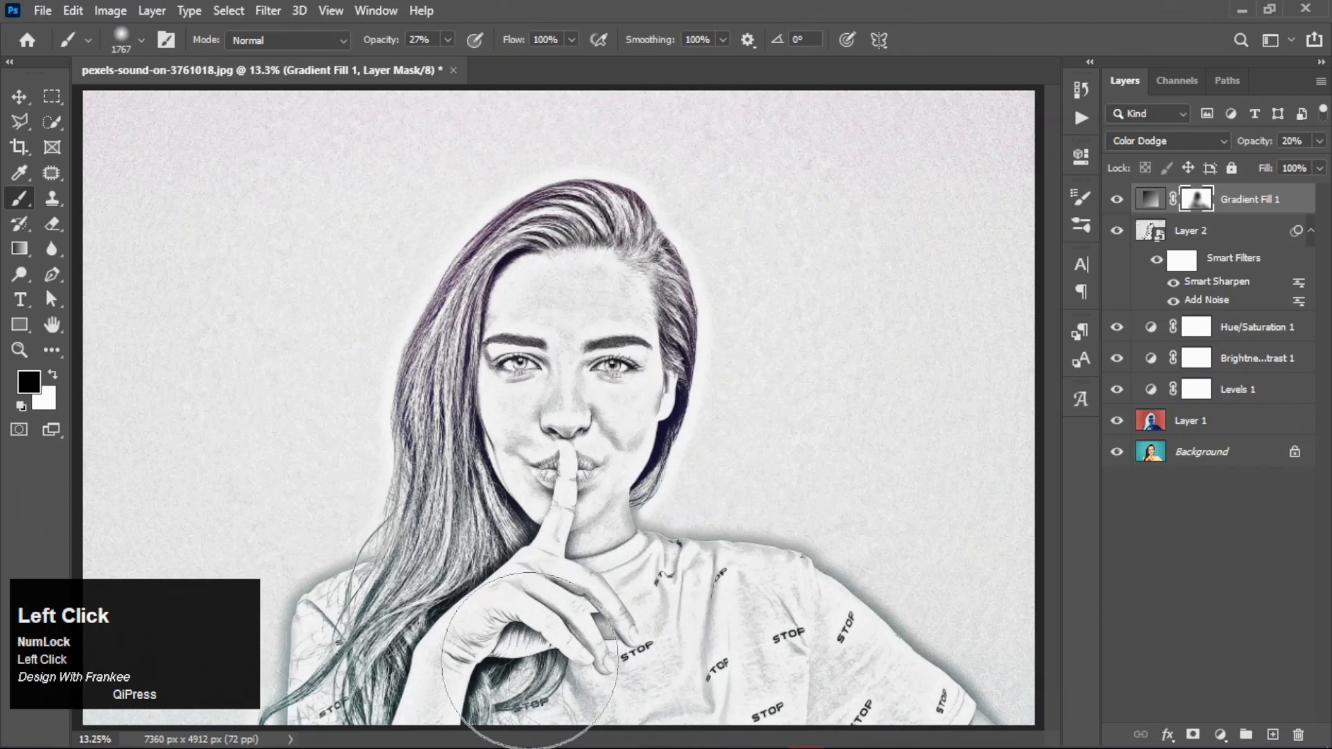
Switch to the Move tool and compare the sketch effect with the original photo by temporarily showing only the Background layer.
key("v")
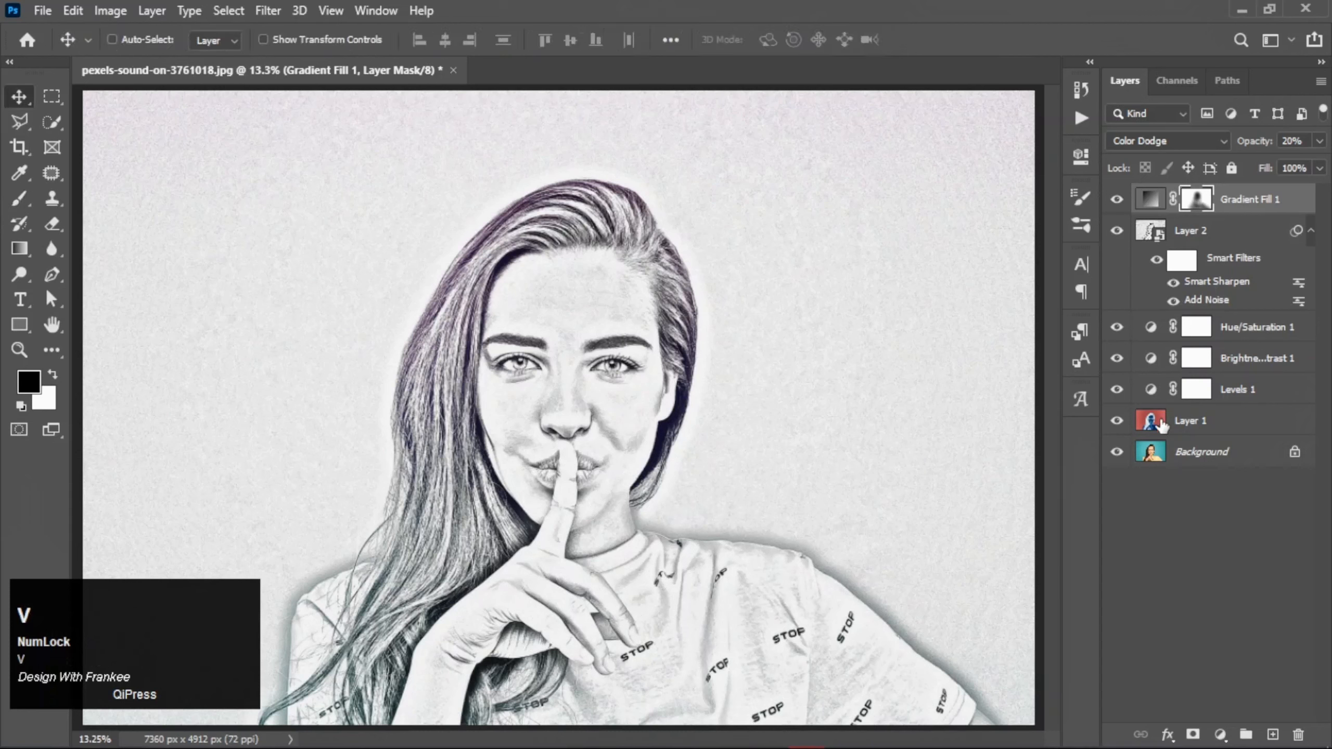
left_click(1118, 455, "alt")
left_click(1118, 454, "alt")
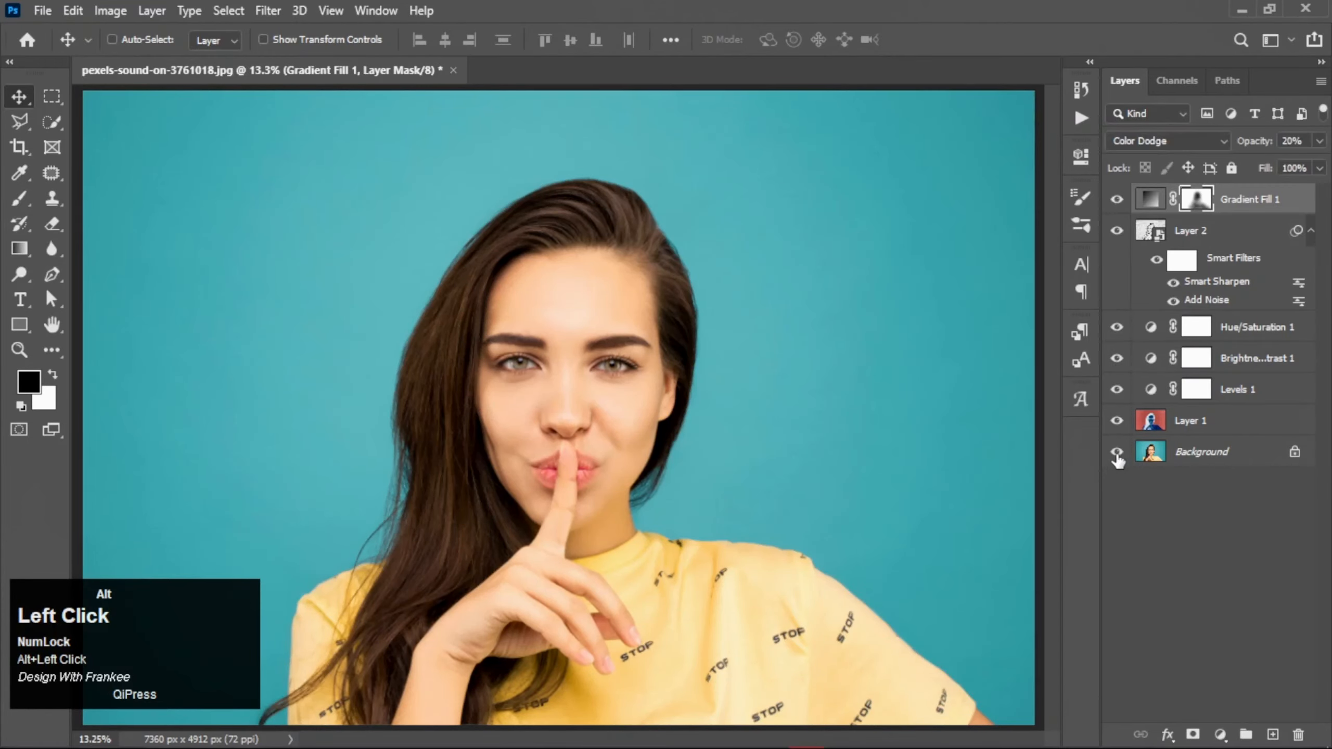